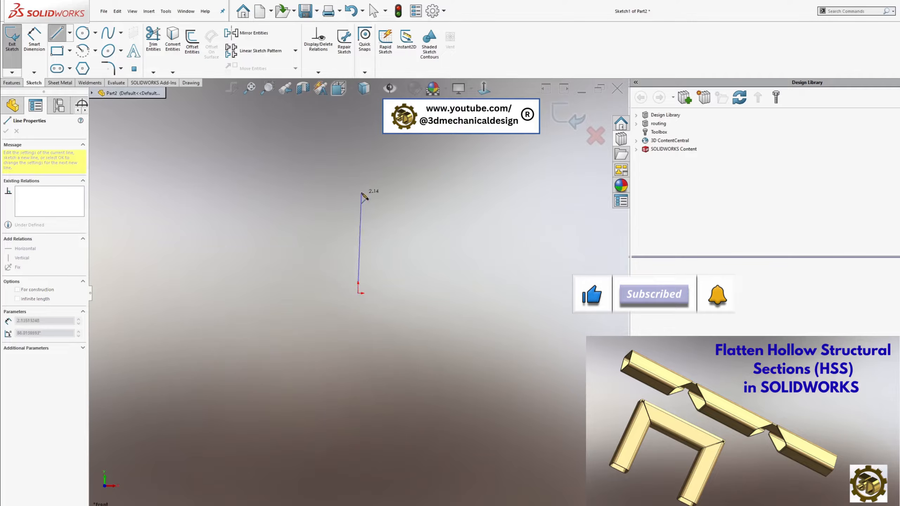
# Sketch an open inverted U of three connected lines from the origin, about 2.29 in tall and 3.72 in wide
pyautogui.click(358, 185)
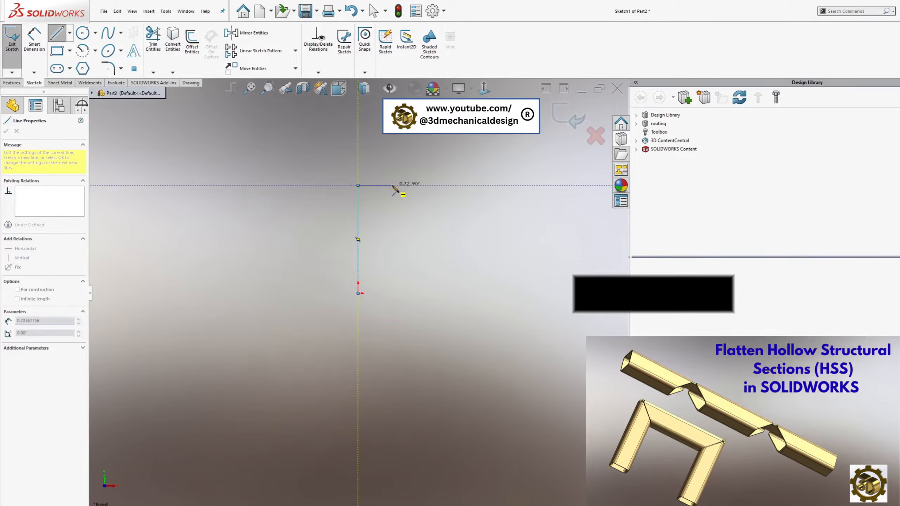
pyautogui.click(533, 185)
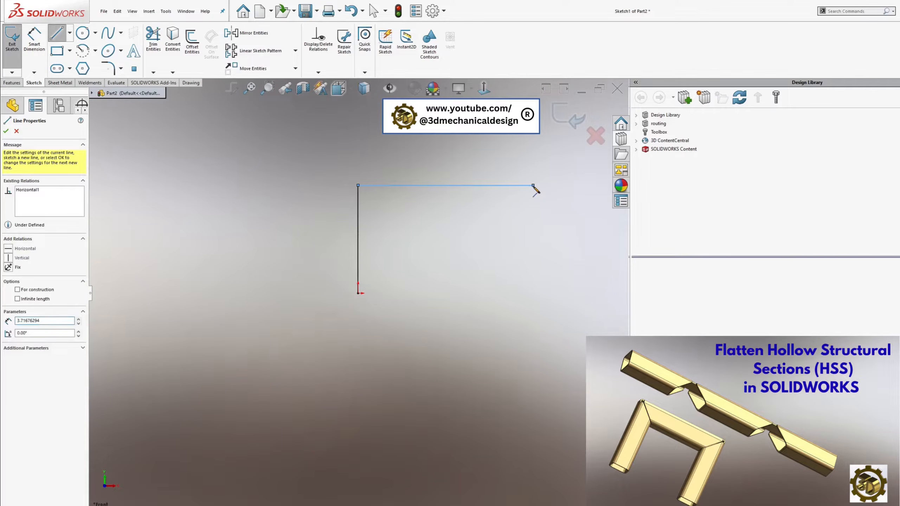
pyautogui.click(533, 294)
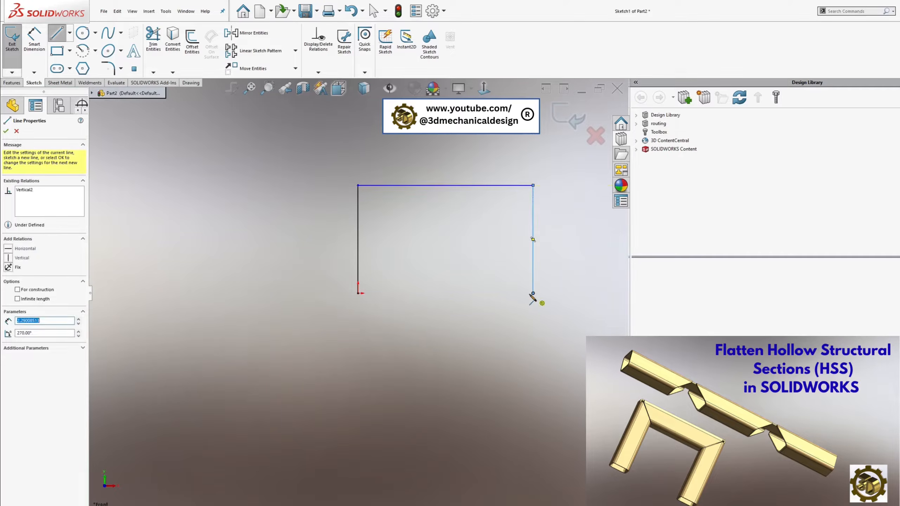
pyautogui.press('Escape')
# Make the two vertical sketch lines equal in length
pyautogui.click(358, 236)
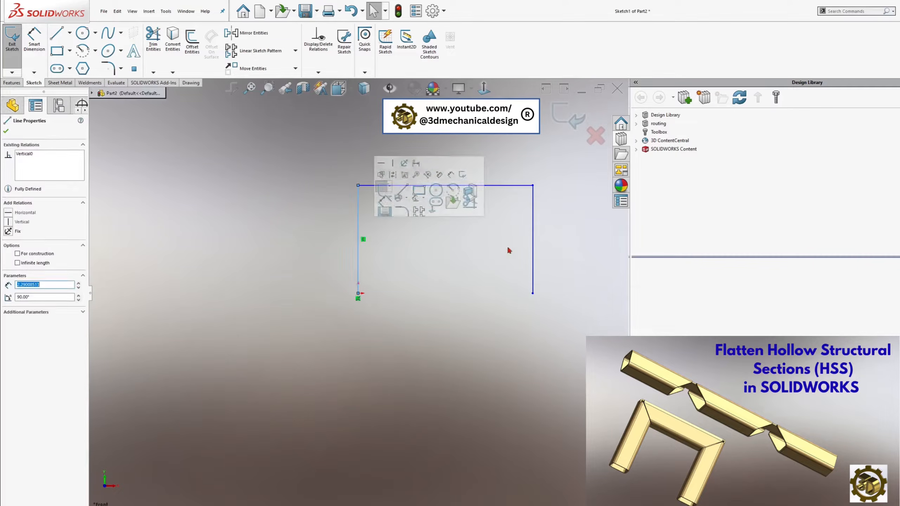
pyautogui.keyDown('ctrl'); pyautogui.click(534, 250); pyautogui.keyUp('ctrl')
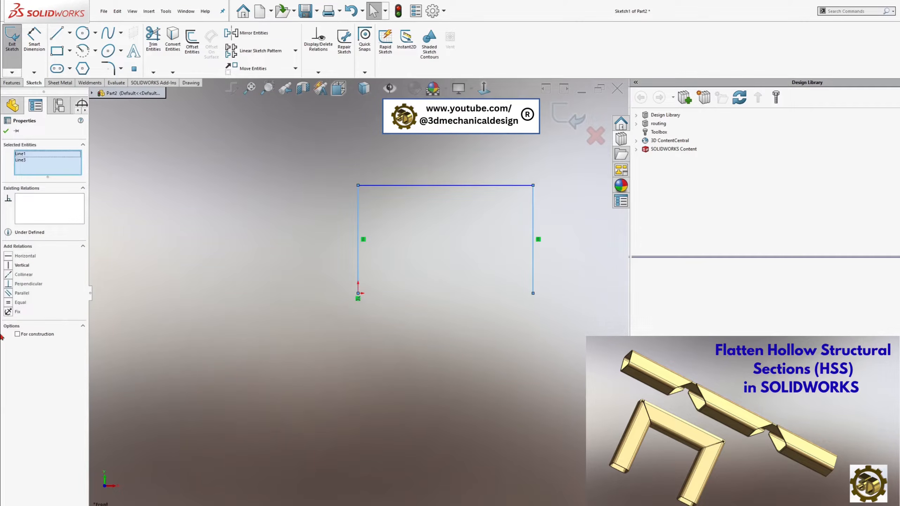
pyautogui.click(14, 303)
pyautogui.click(241, 270)
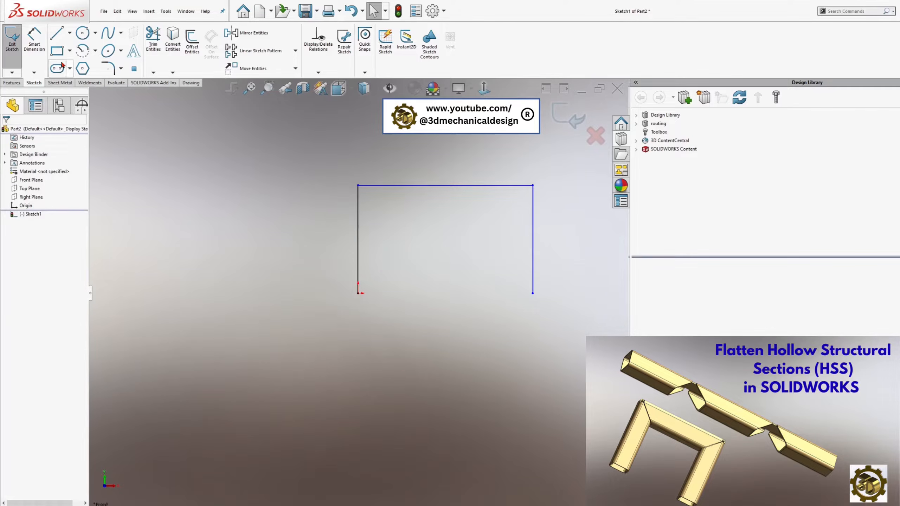
# Dimension the left vertical line at 10 in
pyautogui.click(34, 39)
pyautogui.click(358, 233)
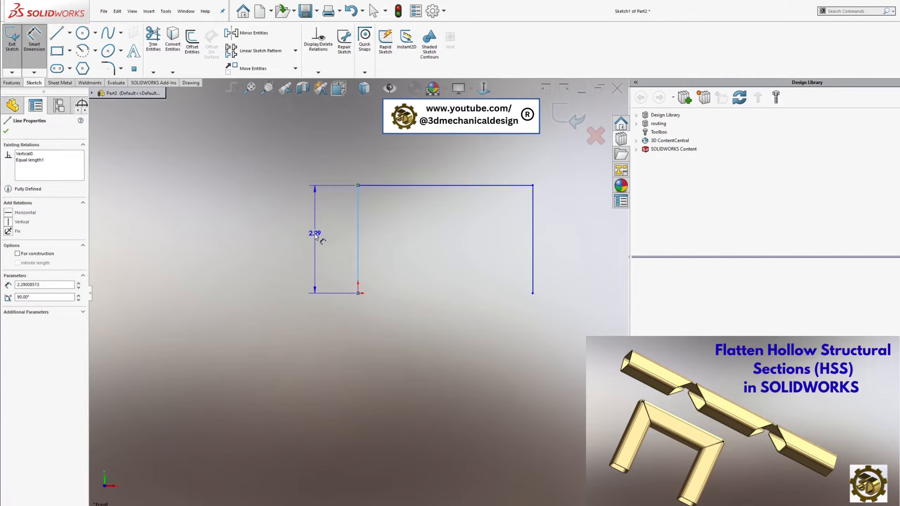
pyautogui.click(317, 236)
pyautogui.write('10')
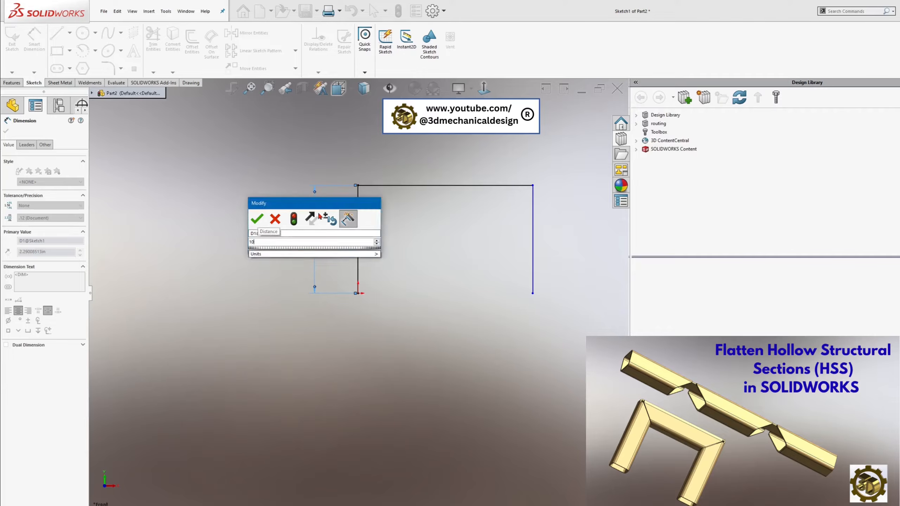
pyautogui.press('Return')
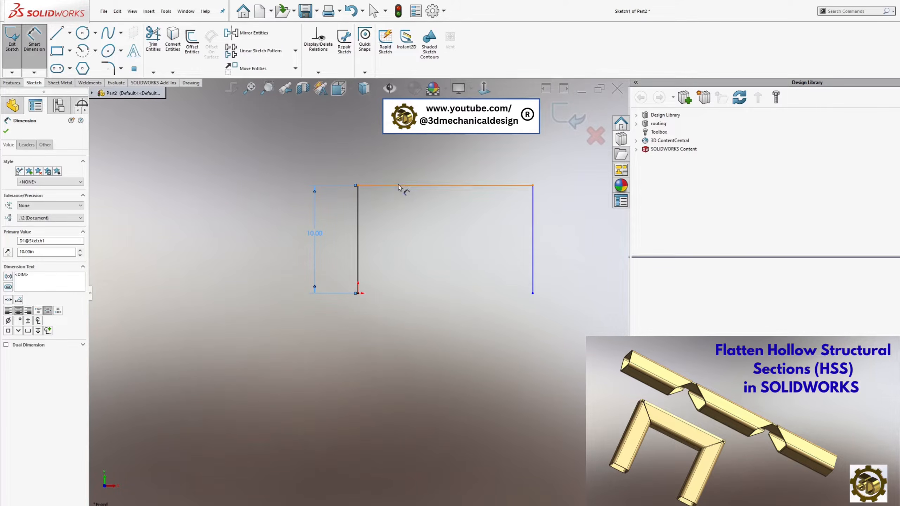
# Dimension the horizontal line at 12 in
pyautogui.click(399, 186)
pyautogui.click(407, 171)
pyautogui.write('1')
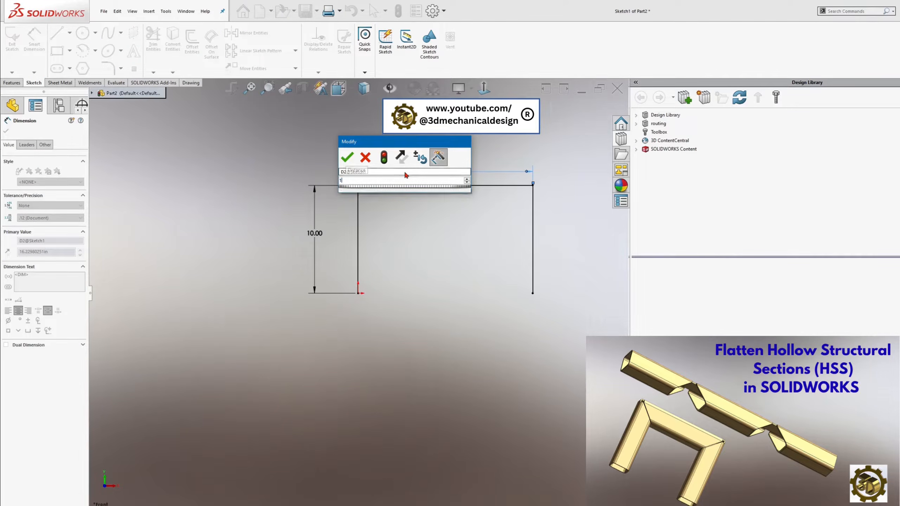
pyautogui.write('2')
pyautogui.press('Return')
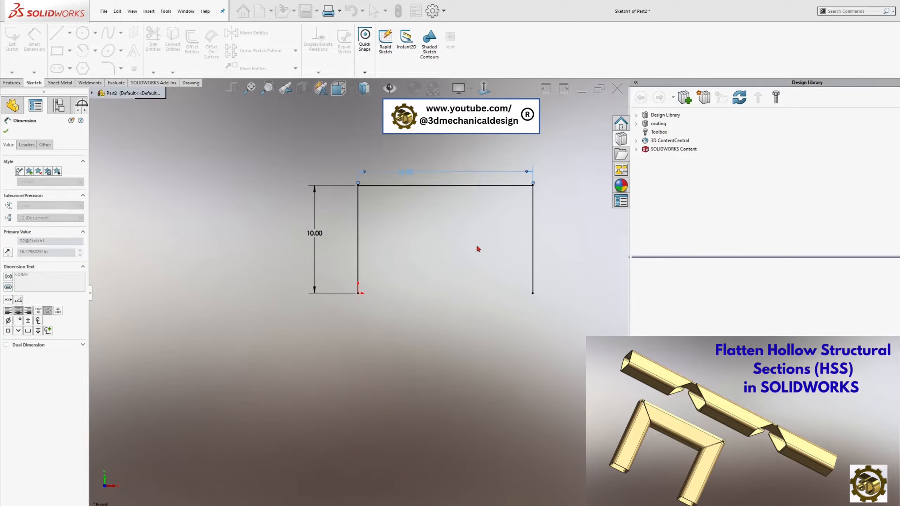
# Add a driven length dimension to the right vertical line and exit the sketch
pyautogui.click(489, 252)
pyautogui.click(507, 247)
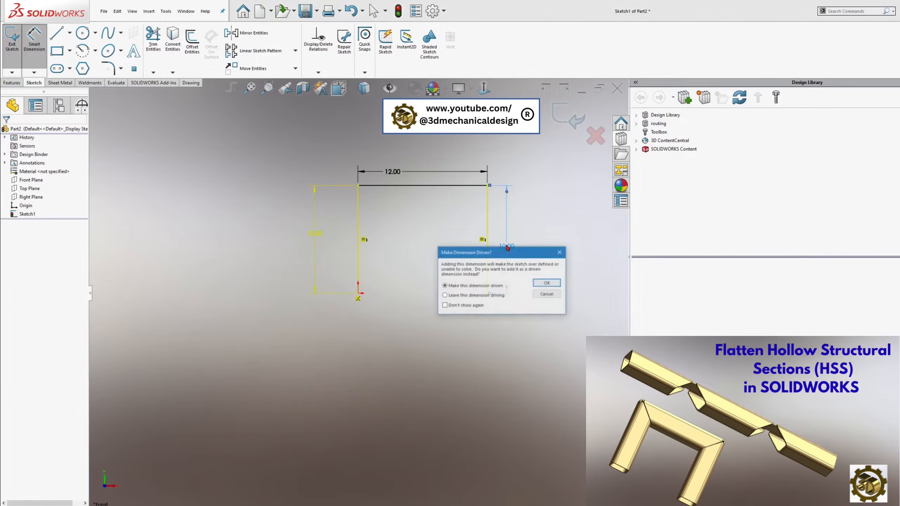
pyautogui.click(546, 283)
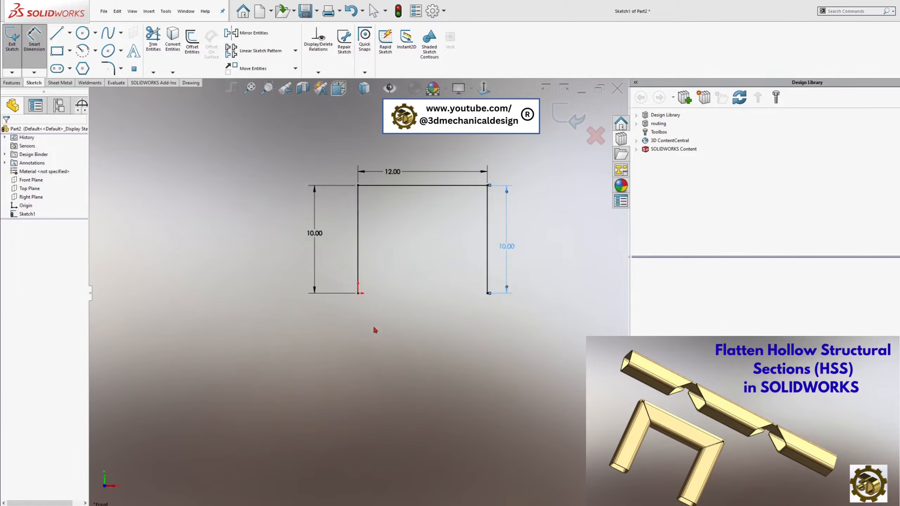
pyautogui.scroll(-3, 524, 210)
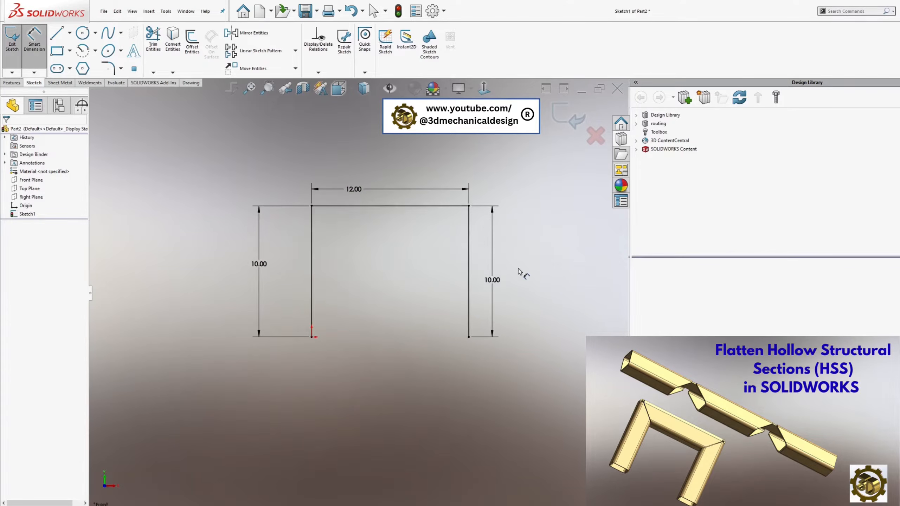
pyautogui.click(570, 119)
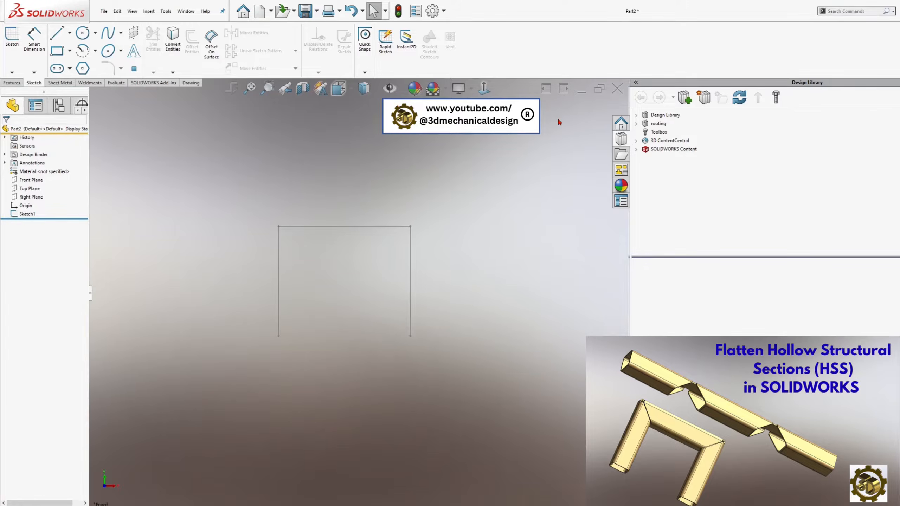
# Start a weldment structural member of type HSS SQUARE with the size HSS-3x3x0.188
pyautogui.click(88, 84)
pyautogui.click(59, 40)
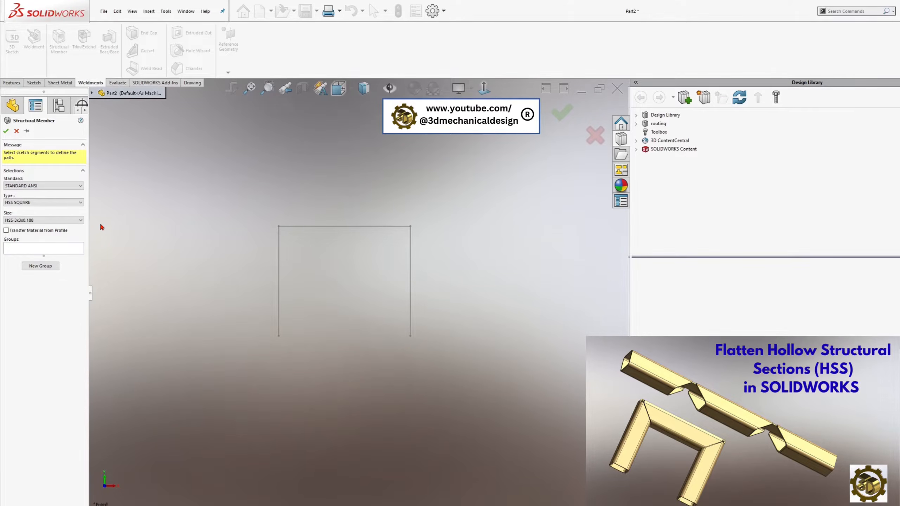
pyautogui.click(74, 221)
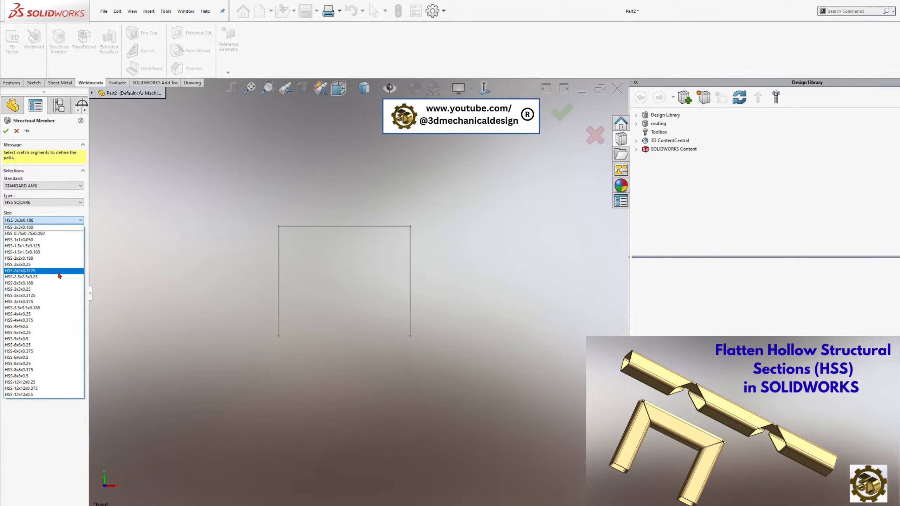
pyautogui.click(55, 282)
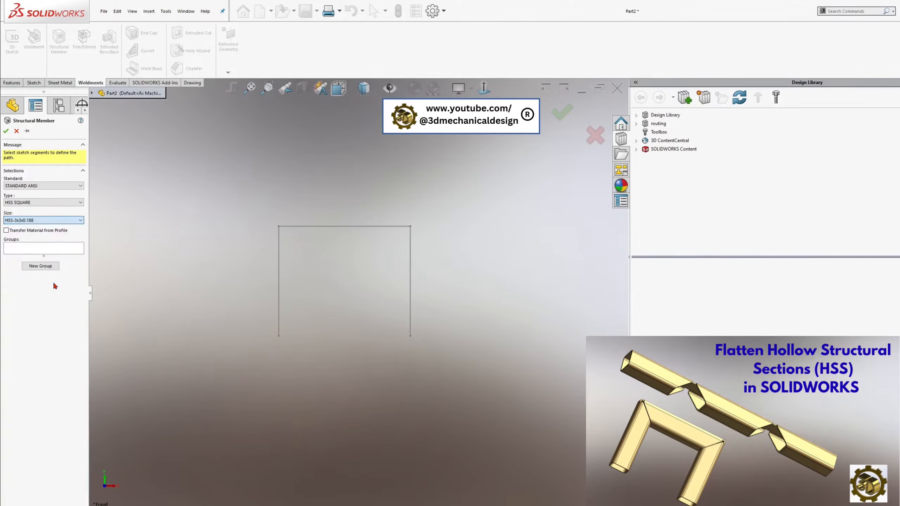
# Select the left, horizontal and right sketch lines as connected path segments of one structural member group
pyautogui.click(52, 251)
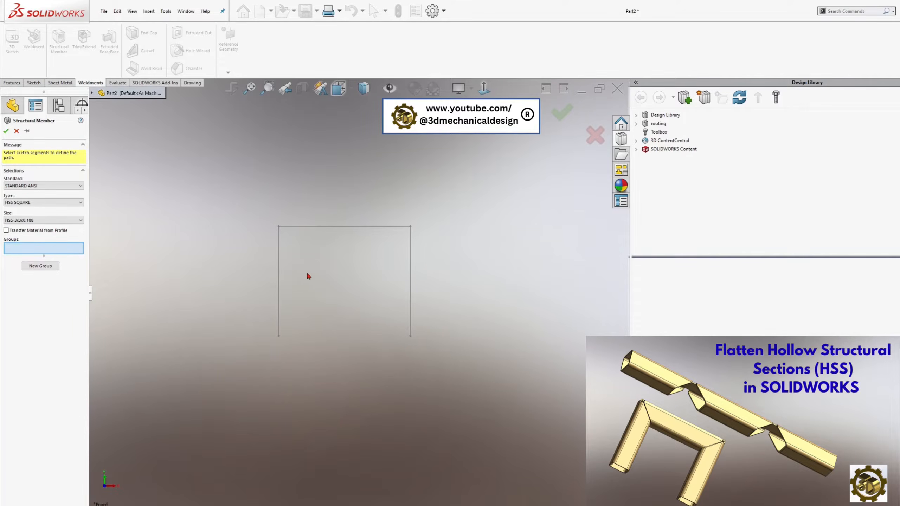
pyautogui.click(278, 273)
pyautogui.click(410, 293)
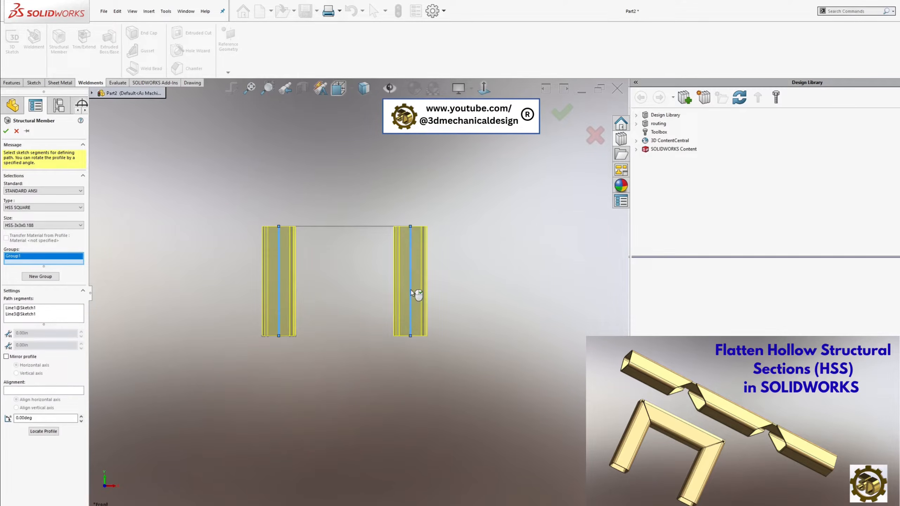
pyautogui.click(410, 255)
pyautogui.click(362, 226)
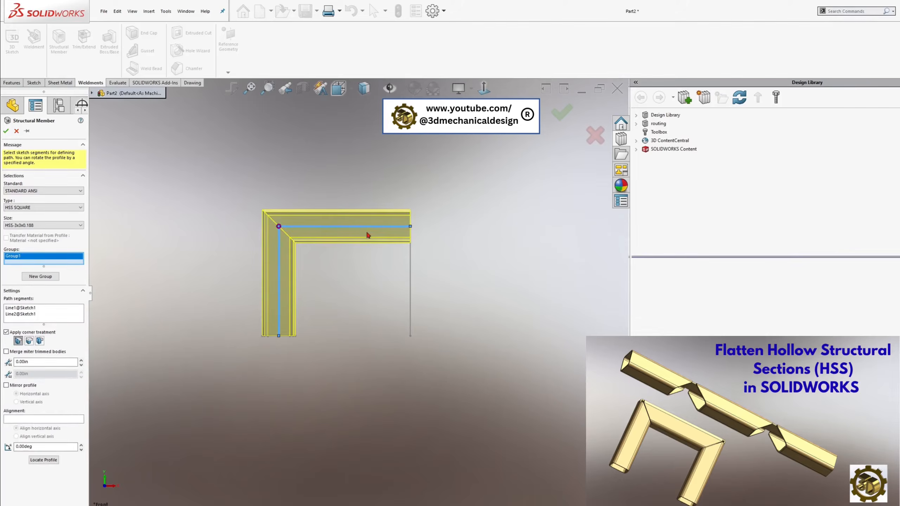
pyautogui.click(411, 271)
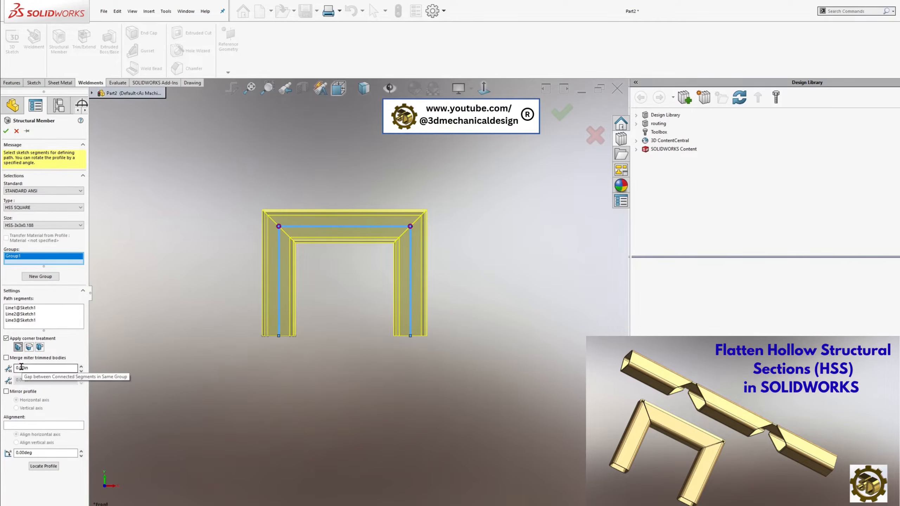
# Set the gap between connected segments in the group to 0.1 in and create the structural member
pyautogui.moveTo(21, 367); pyautogui.dragTo(34, 367)
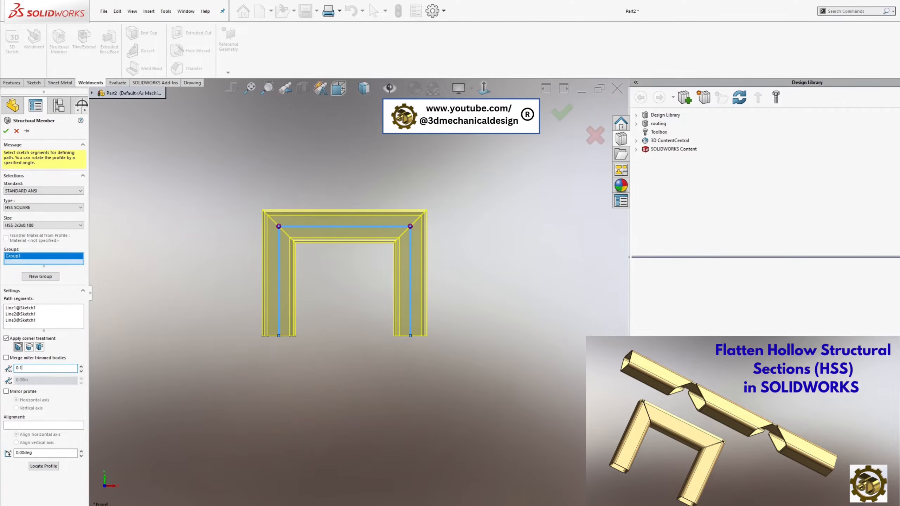
pyautogui.press('Return')
pyautogui.click(6, 131)
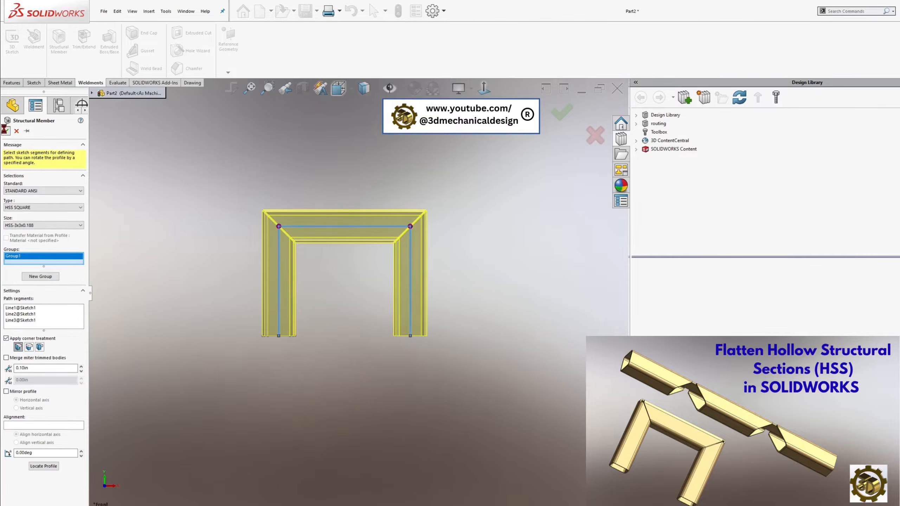
# Create a reference mid plane between the outer side faces of the frame's two vertical legs
pyautogui.scroll(-5, 352, 209)
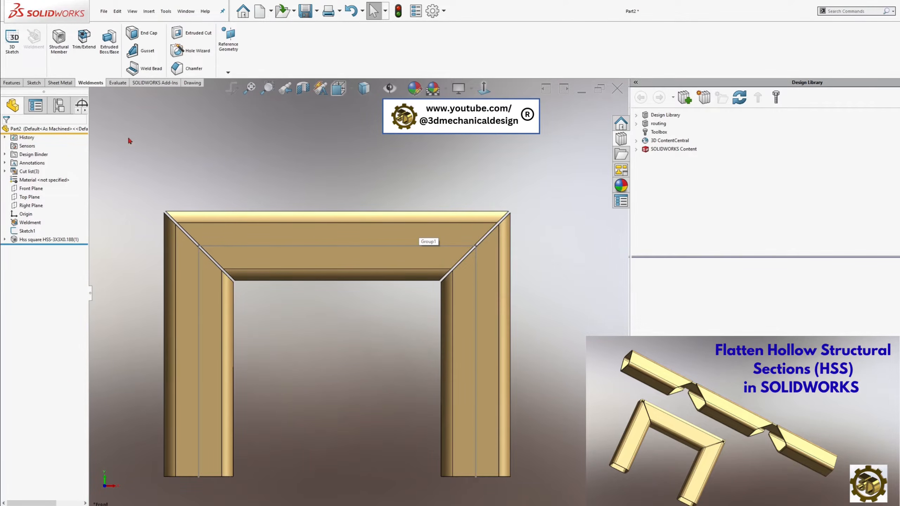
pyautogui.moveTo(185, 271); pyautogui.dragTo(199, 268, button='middle')
pyautogui.click(188, 254)
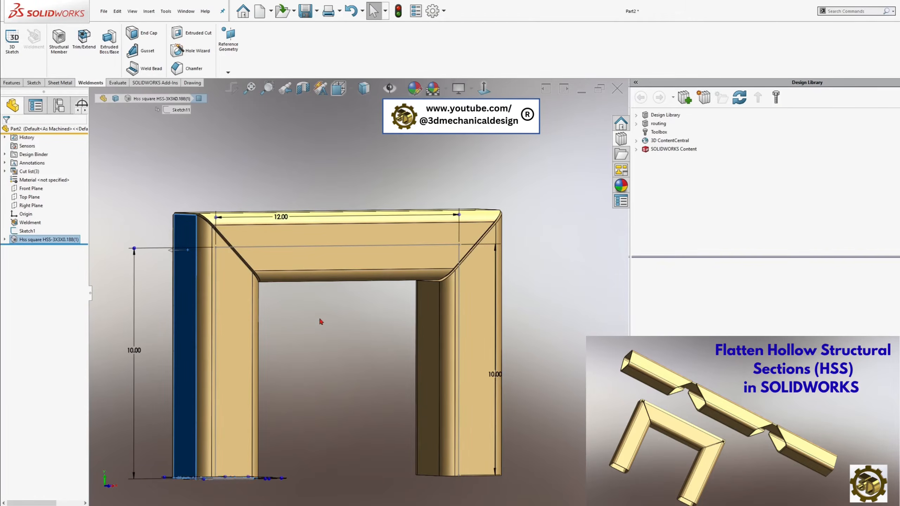
pyautogui.moveTo(321, 319)
pyautogui.mouseDown(button='middle')
pyautogui.moveTo(245, 318)
pyautogui.moveTo(436, 268)
pyautogui.mouseUp(button='middle')
pyautogui.click(479, 237)
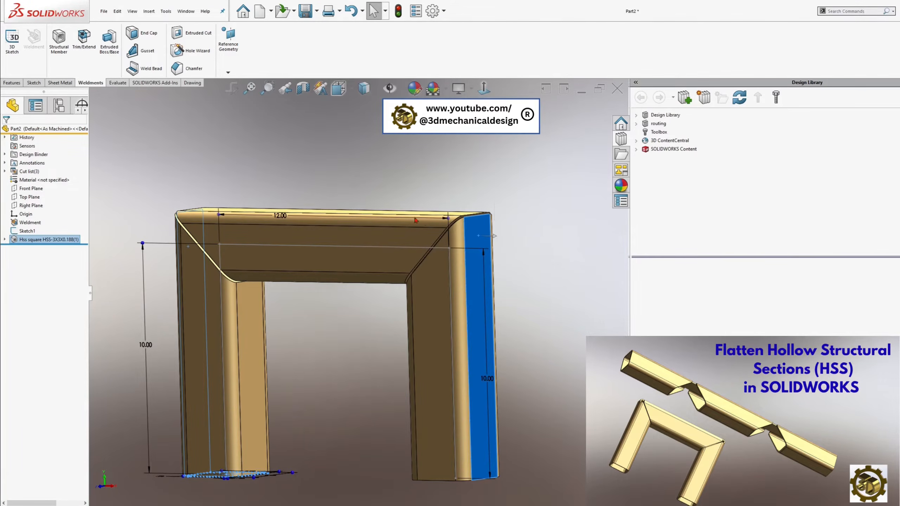
pyautogui.hotkey('ctrl', '1')
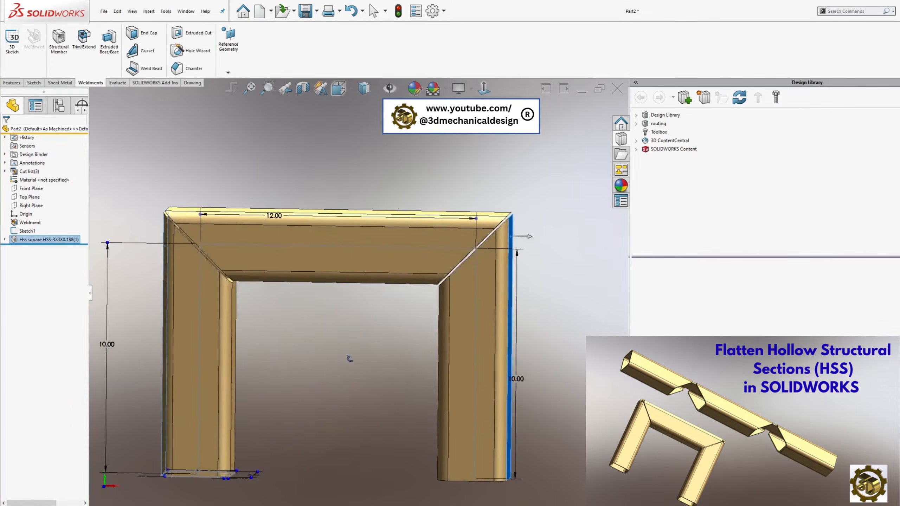
pyautogui.click(228, 73)
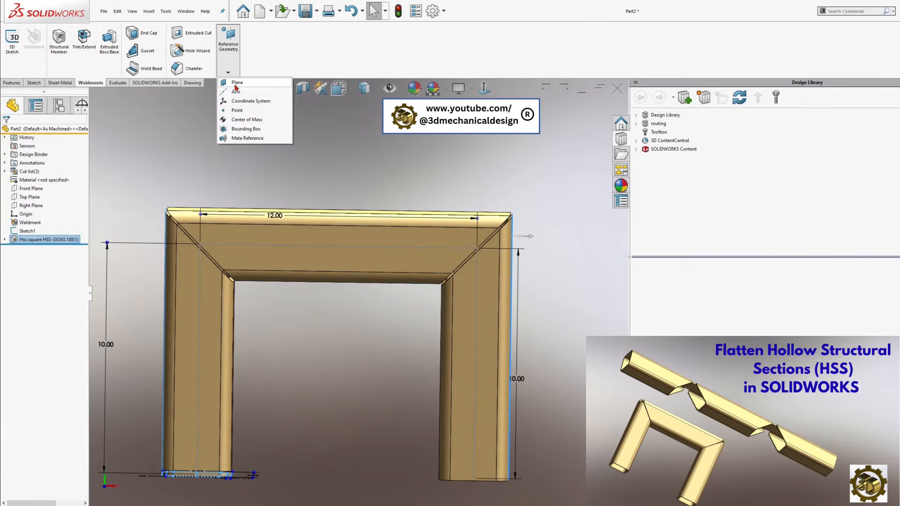
pyautogui.click(236, 82)
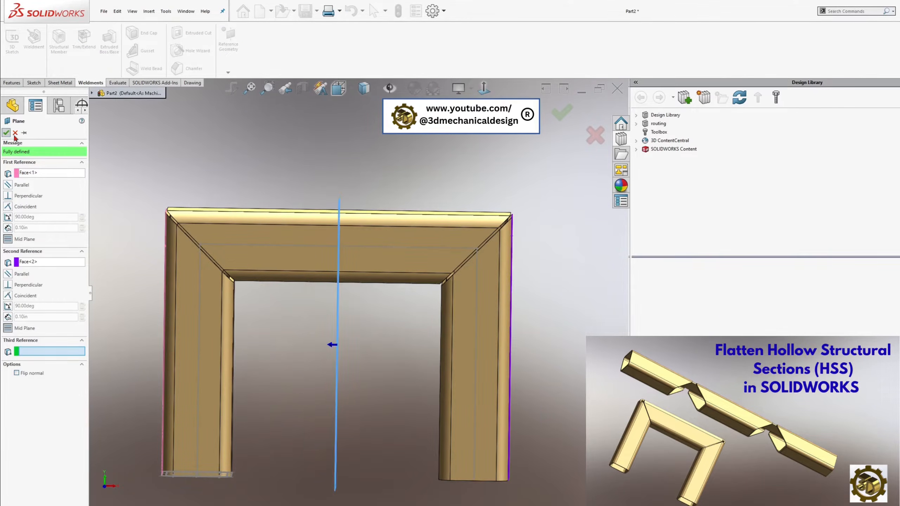
pyautogui.click(6, 132)
# Sketch a corner rectangle about 1.2 in high over the frame's upper-left outer corner, on the horizontal member's front face
pyautogui.click(277, 235)
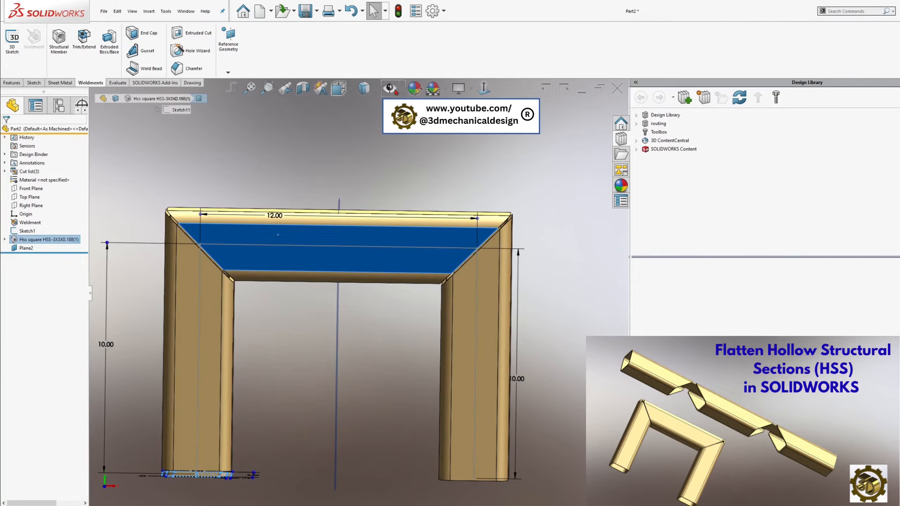
pyautogui.click(484, 89)
pyautogui.scroll(-3, 234, 136)
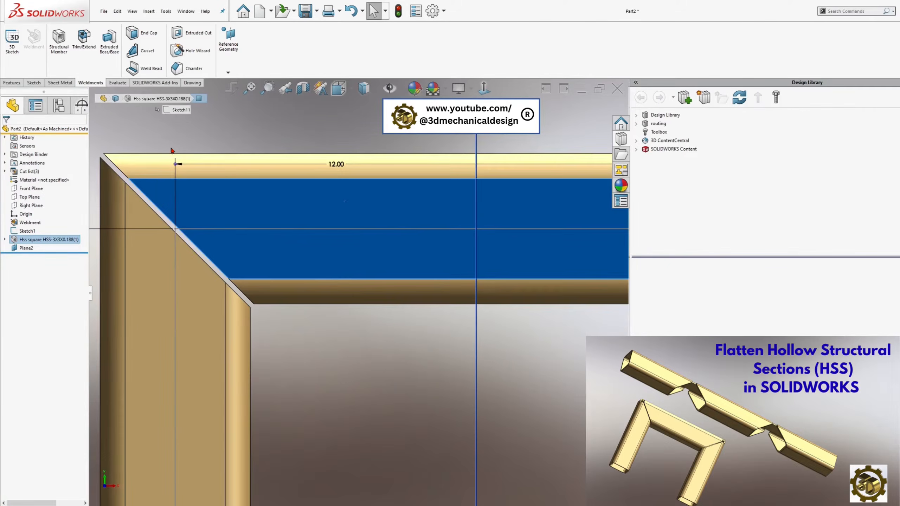
pyautogui.scroll(2, 172, 152)
pyautogui.scroll(-1, 189, 177)
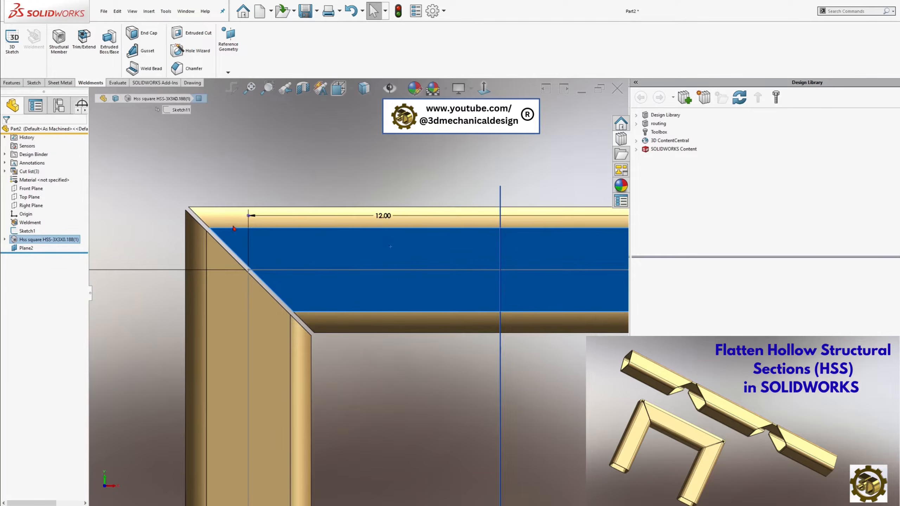
pyautogui.click(32, 82)
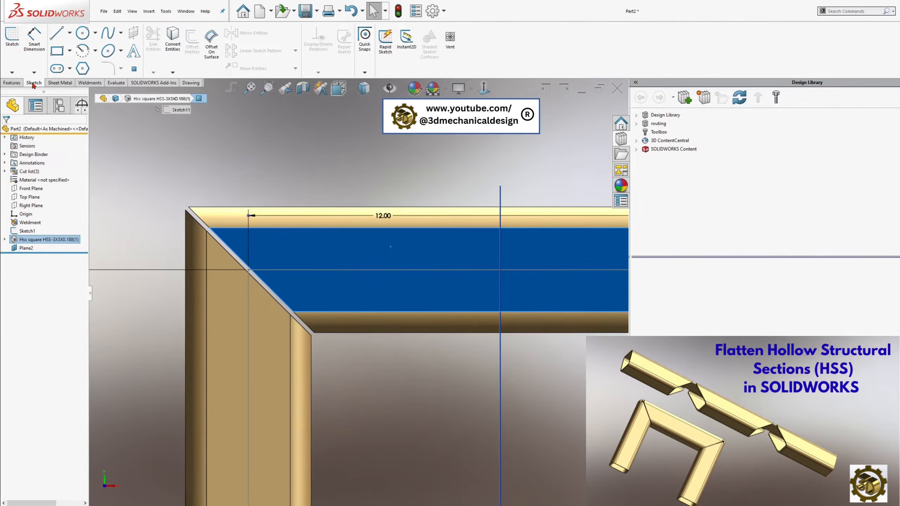
pyautogui.click(62, 60)
pyautogui.click(236, 208)
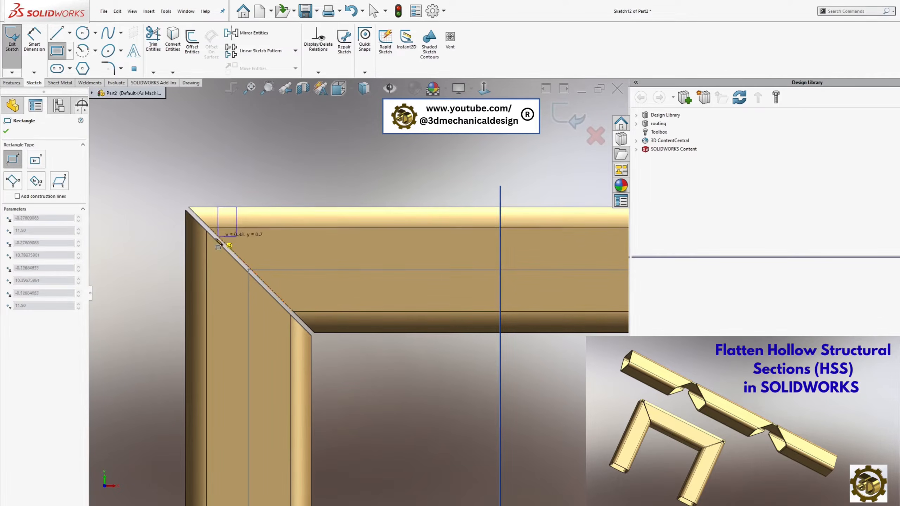
pyautogui.click(186, 256)
pyautogui.scroll(-1, 145, 250)
pyautogui.press('Escape')
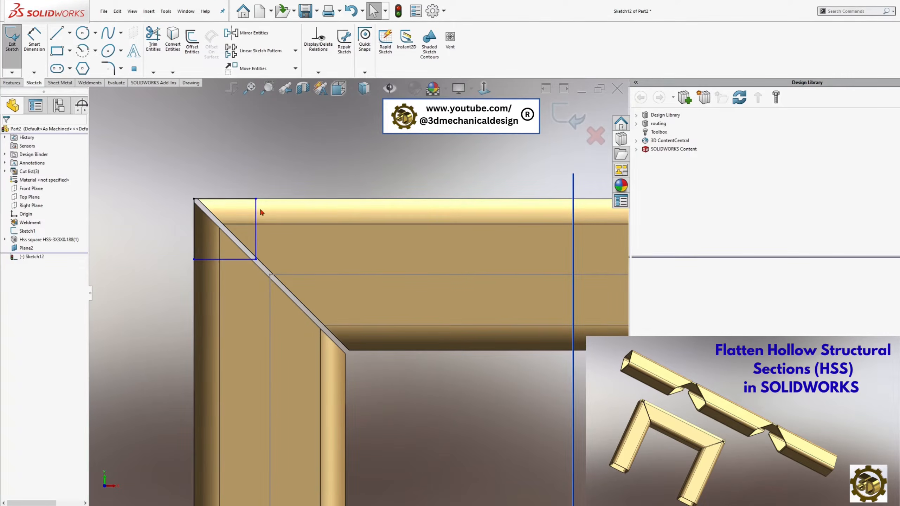
# Make the rectangle's right side coincident with the horizontal member's miter vertex and its lower side coincident with the left leg's miter vertex
pyautogui.click(256, 211)
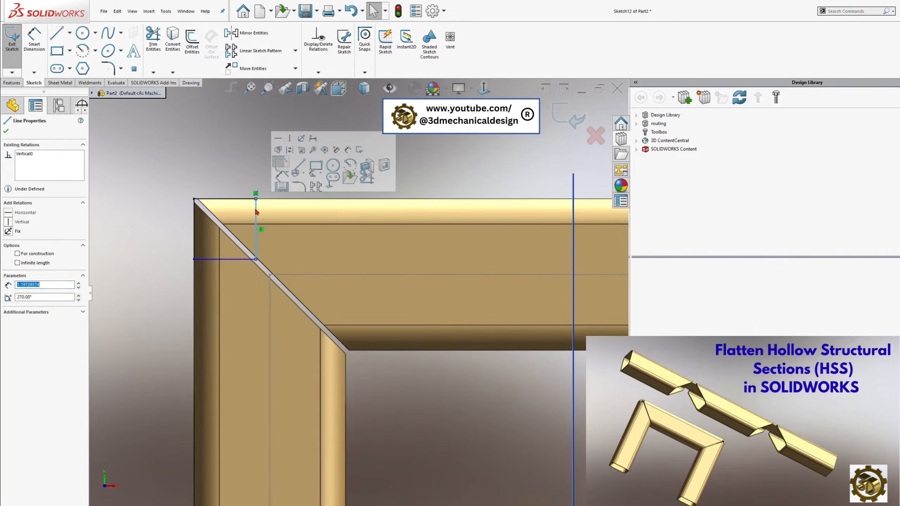
pyautogui.keyDown('ctrl'); pyautogui.click(223, 225); pyautogui.keyUp('ctrl')
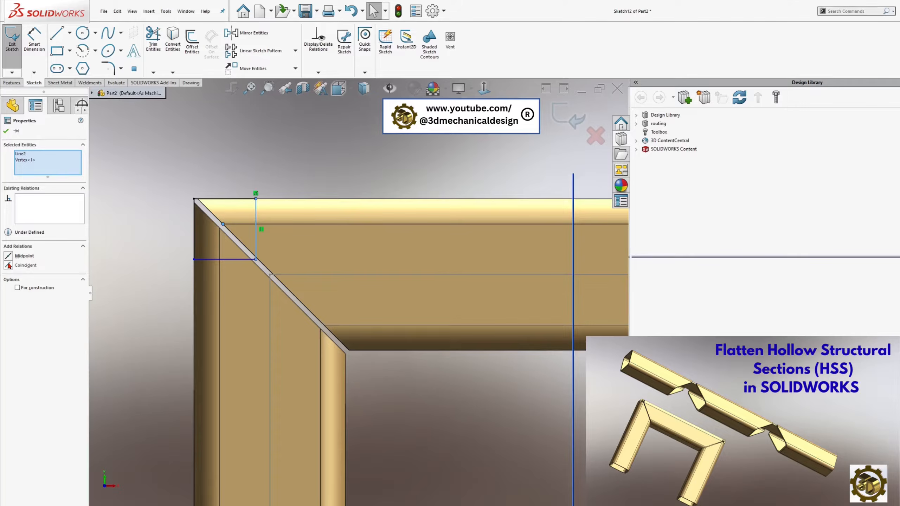
pyautogui.click(9, 266)
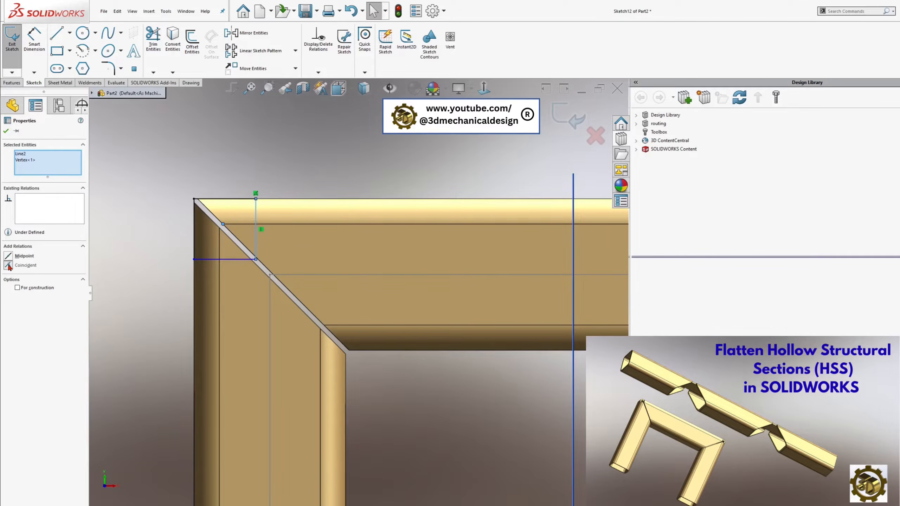
pyautogui.click(215, 259)
pyautogui.scroll(5, 189, 220)
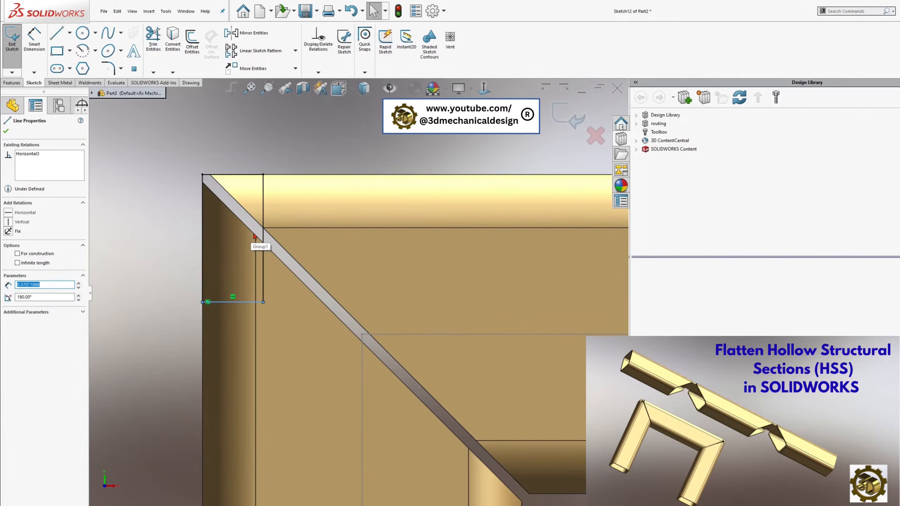
pyautogui.keyDown('ctrl'); pyautogui.click(256, 236); pyautogui.keyUp('ctrl')
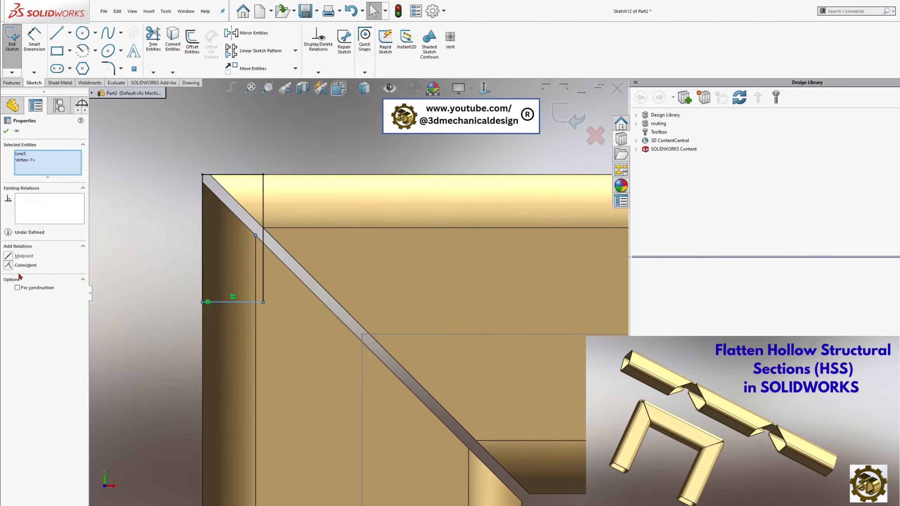
pyautogui.click(8, 265)
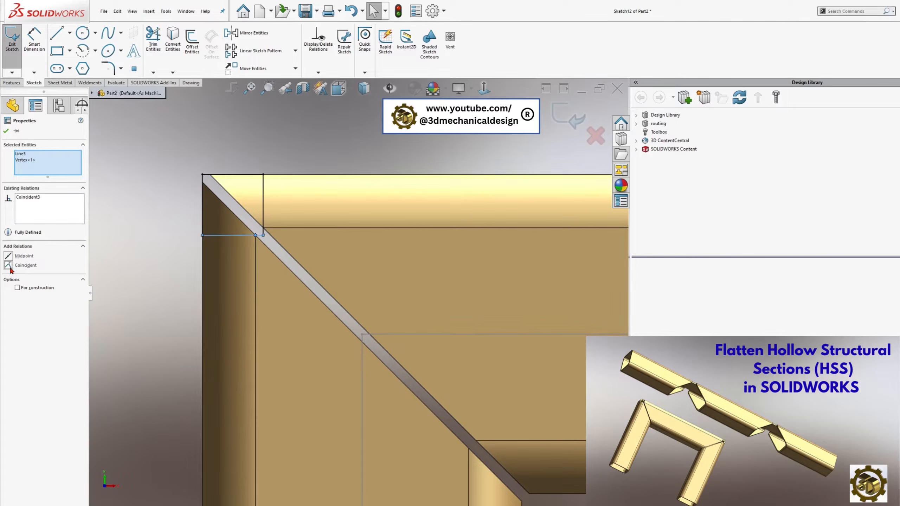
pyautogui.click(5, 131)
# Cut the corner rectangle through all of the tube frame with an Extruded Cut
pyautogui.scroll(-3, 279, 207)
pyautogui.scroll(1, 523, 343)
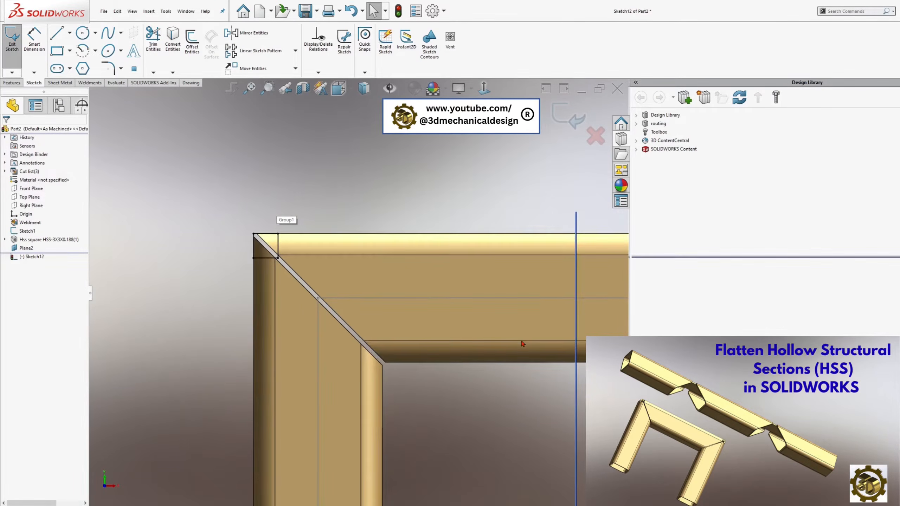
pyautogui.click(12, 83)
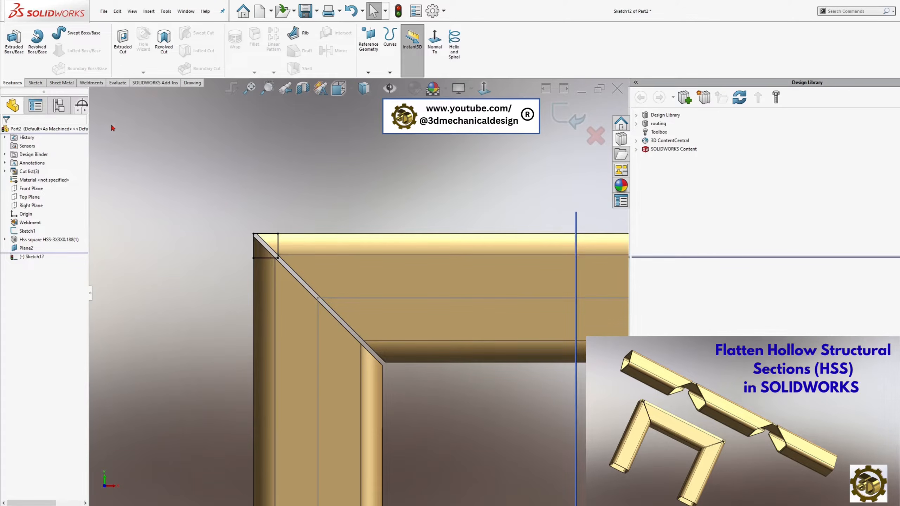
pyautogui.click(124, 49)
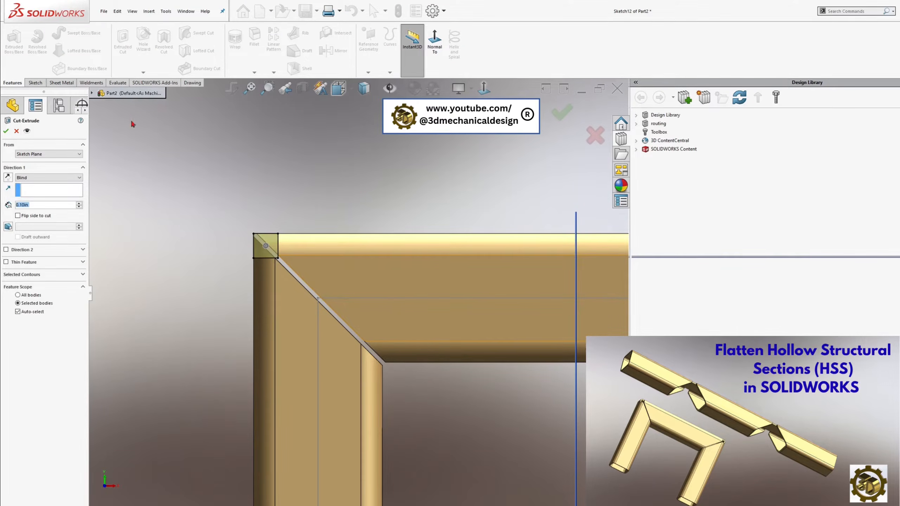
pyautogui.click(65, 177)
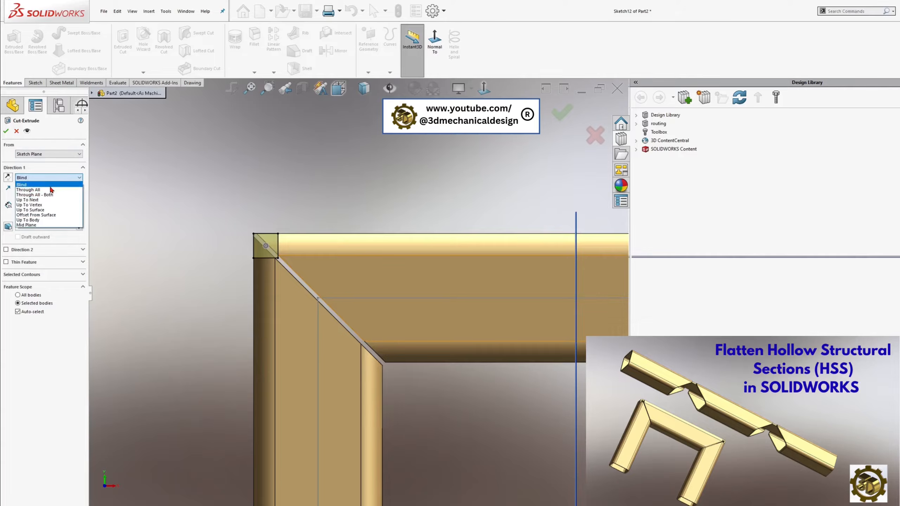
pyautogui.click(50, 190)
pyautogui.click(6, 131)
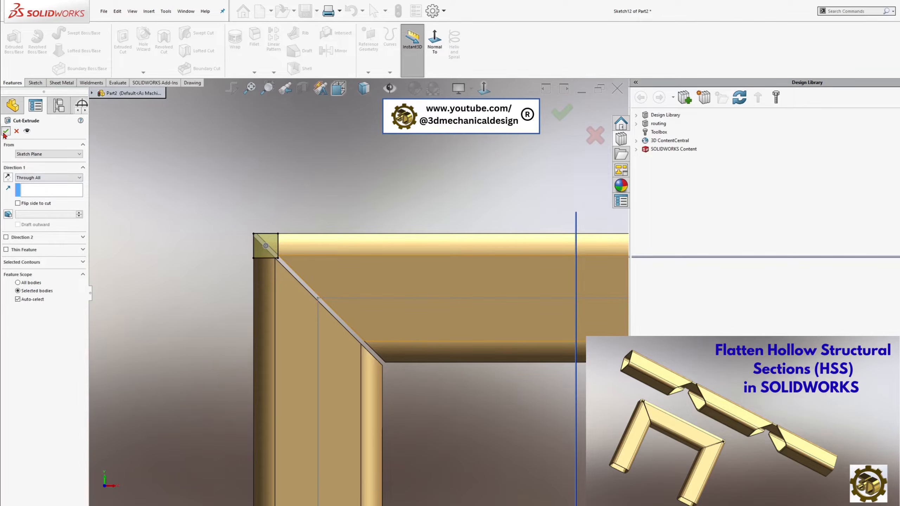
# Mirror the corner cut about the mid plane onto the frame's right corner and save the part
pyautogui.scroll(5, 438, 291)
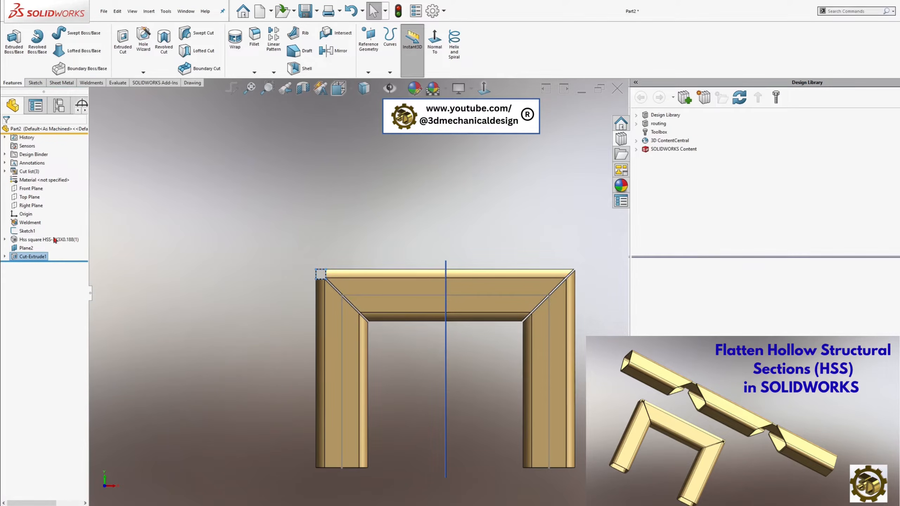
pyautogui.click(28, 248)
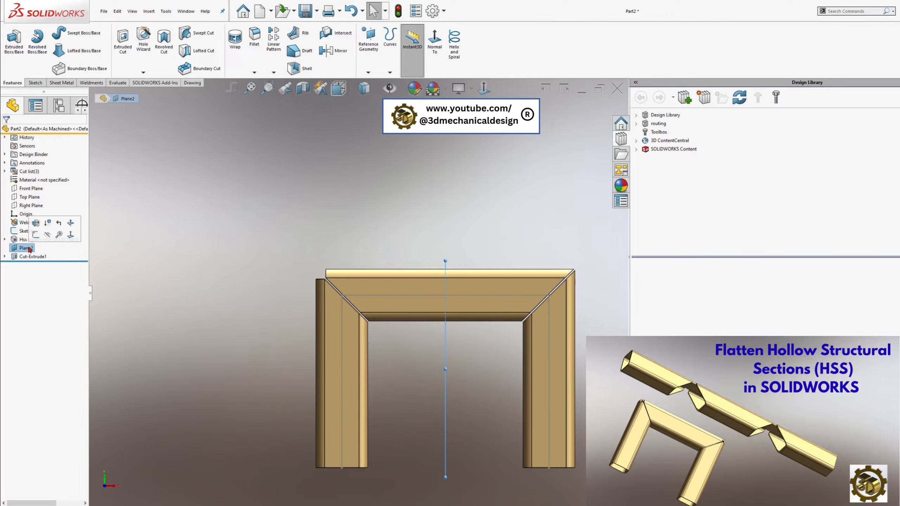
pyautogui.click(274, 72)
pyautogui.click(285, 101)
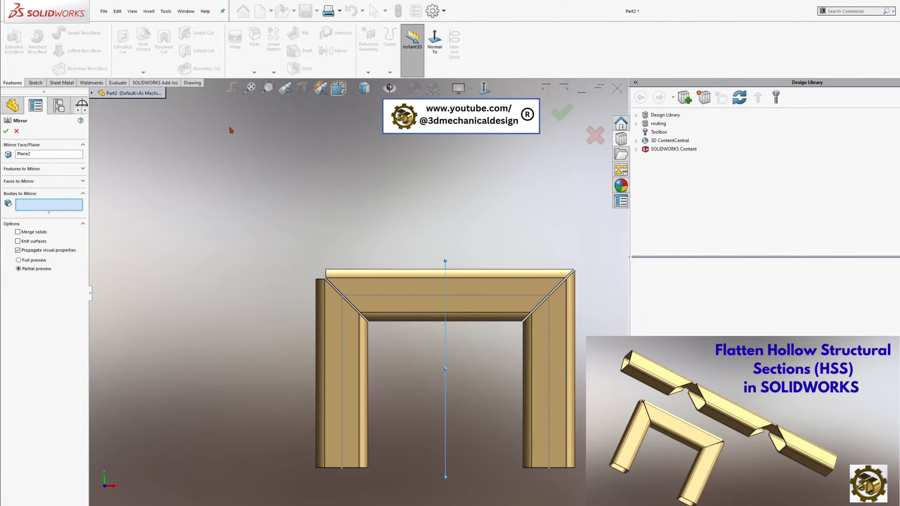
pyautogui.click(70, 182)
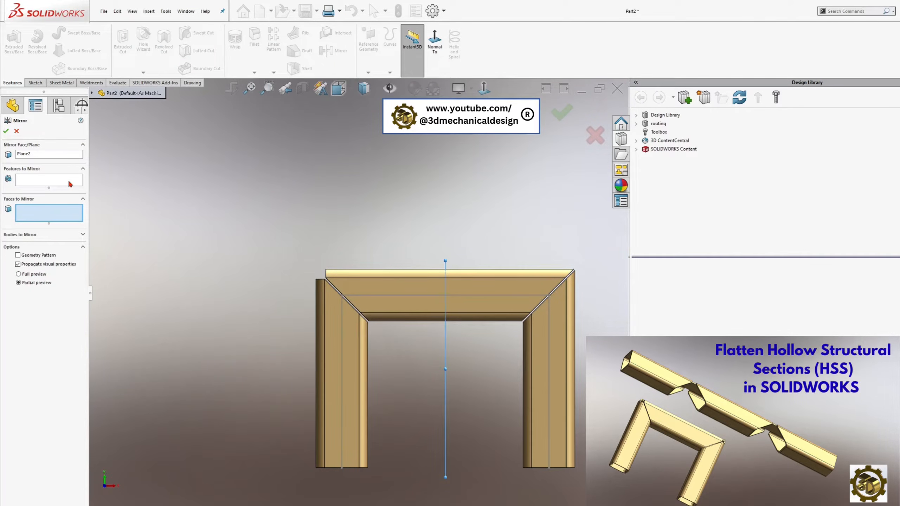
pyautogui.click(93, 93)
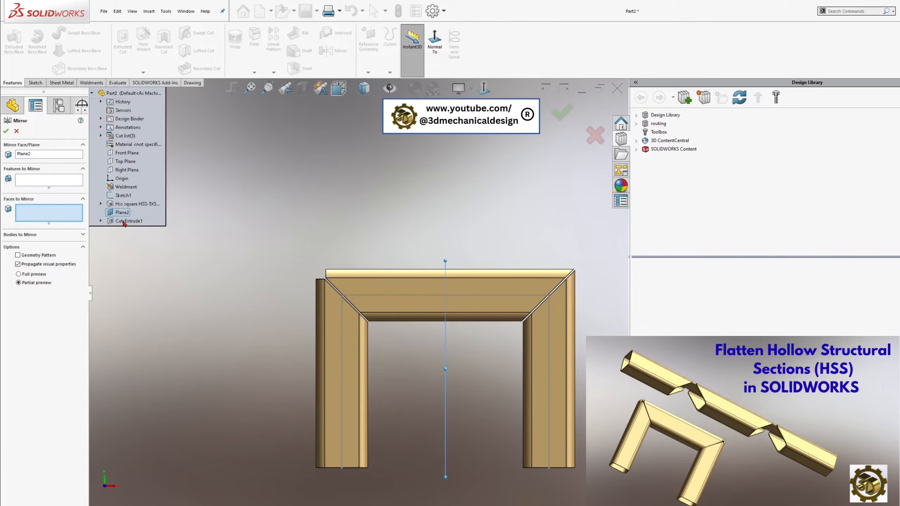
pyautogui.click(58, 184)
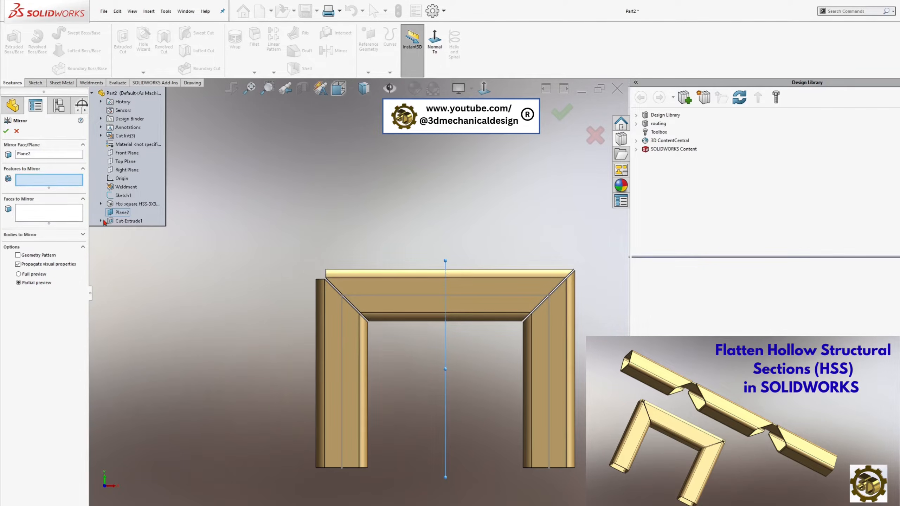
pyautogui.click(114, 222)
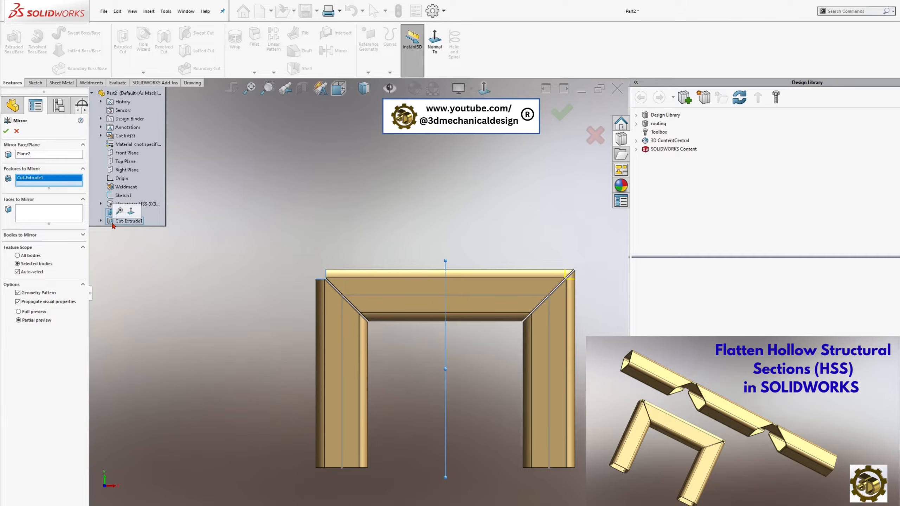
pyautogui.click(6, 130)
pyautogui.scroll(1, 555, 338)
pyautogui.scroll(-1, 544, 336)
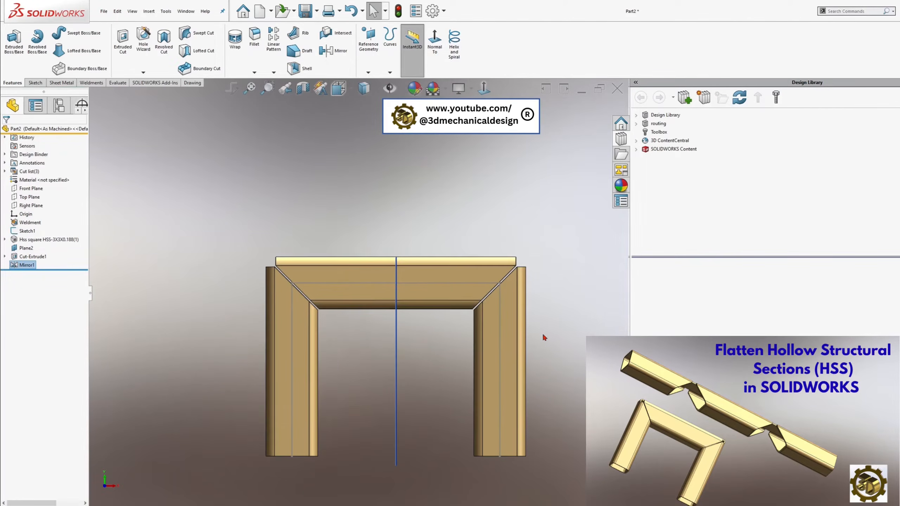
pyautogui.click(305, 11)
# Sketch on the Front Plane a vertical line up from the left leg's outer corner and a line across to the horizontal member's upper corner
pyautogui.click(27, 191)
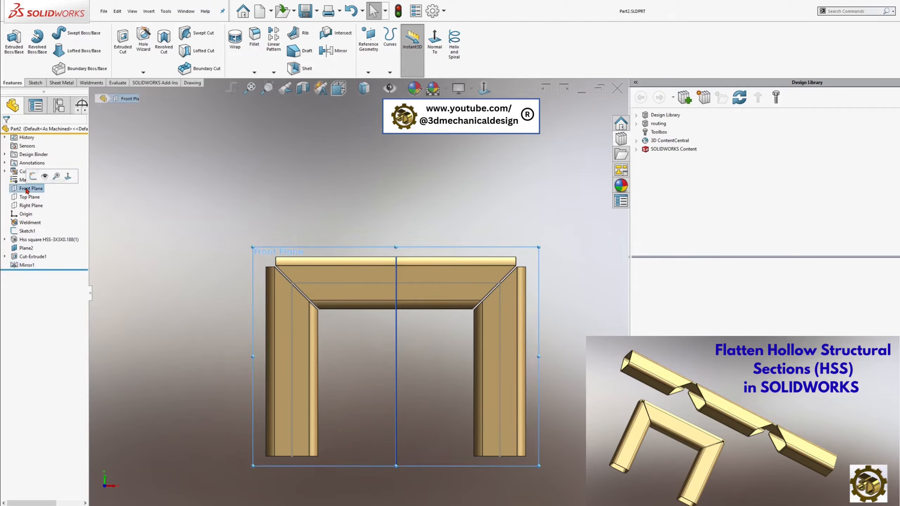
pyautogui.click(37, 84)
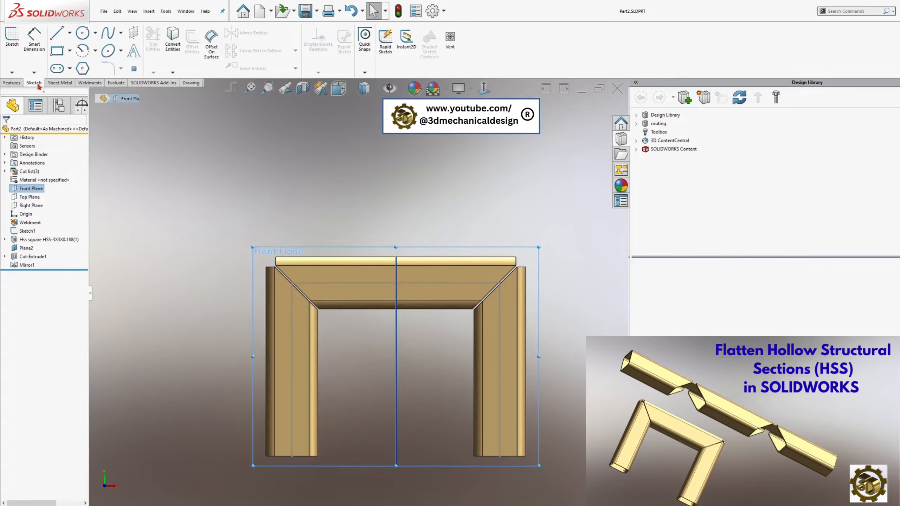
pyautogui.click(57, 33)
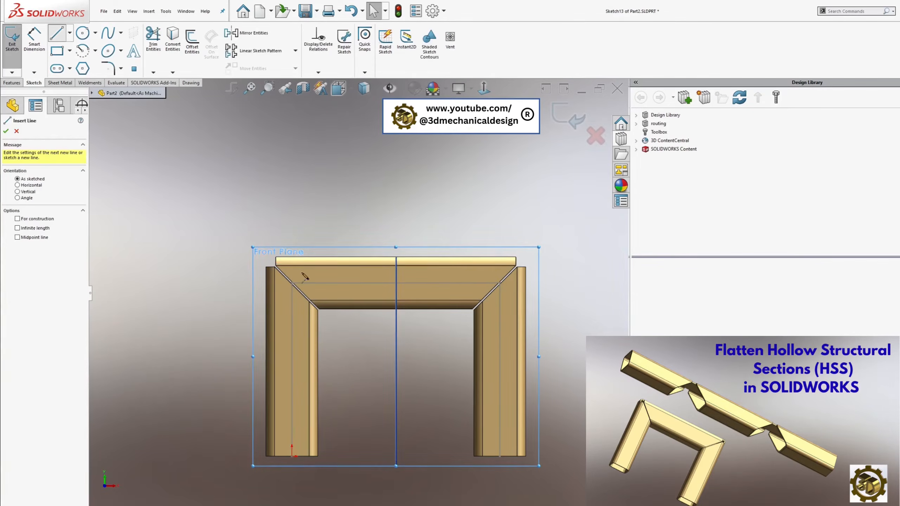
pyautogui.scroll(-8, 249, 263)
pyautogui.scroll(-3, 306, 285)
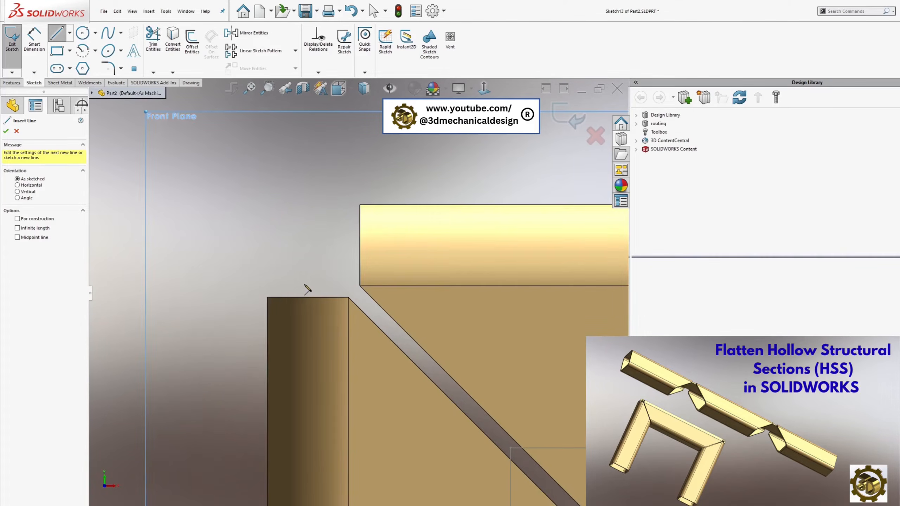
pyautogui.click(268, 297)
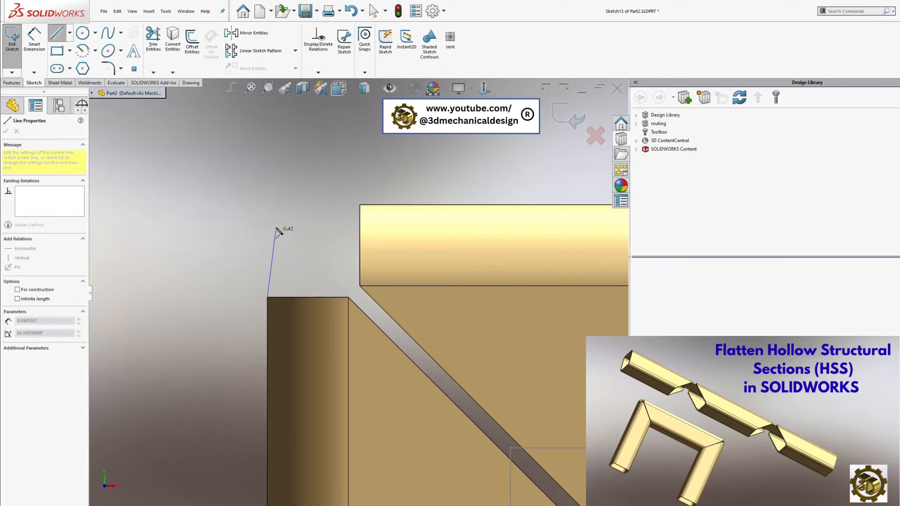
pyautogui.click(267, 206)
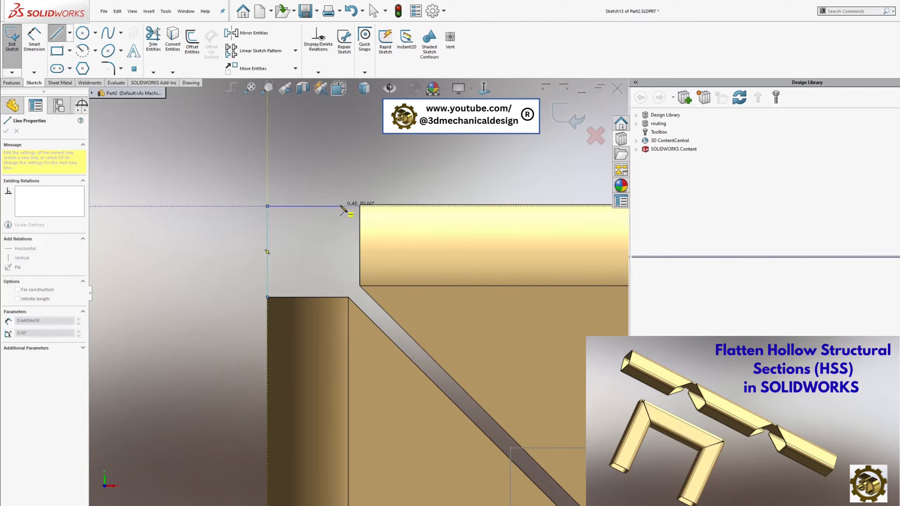
pyautogui.click(360, 205)
pyautogui.press('Escape')
# Make the upper sketch line across the notched left corner horizontal
pyautogui.click(305, 206)
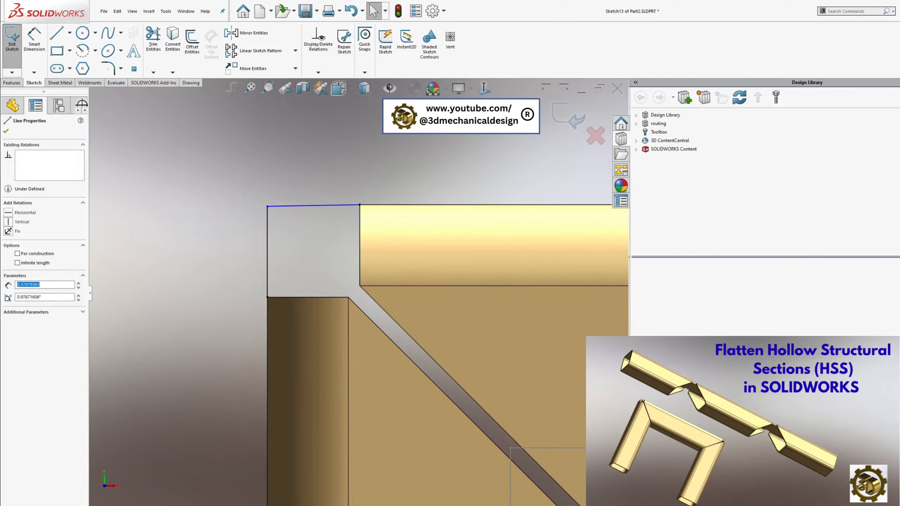
pyautogui.click(23, 213)
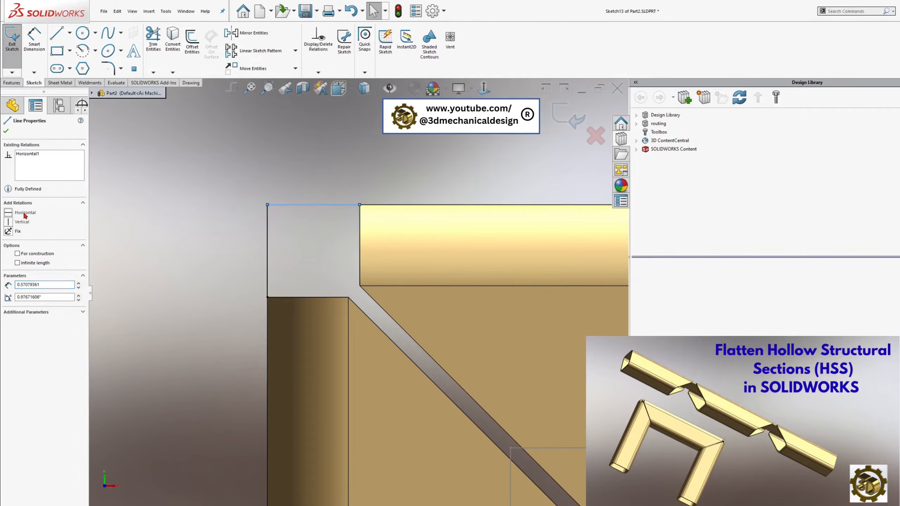
pyautogui.click(189, 238)
pyautogui.scroll(8, 547, 383)
pyautogui.scroll(-1, 566, 393)
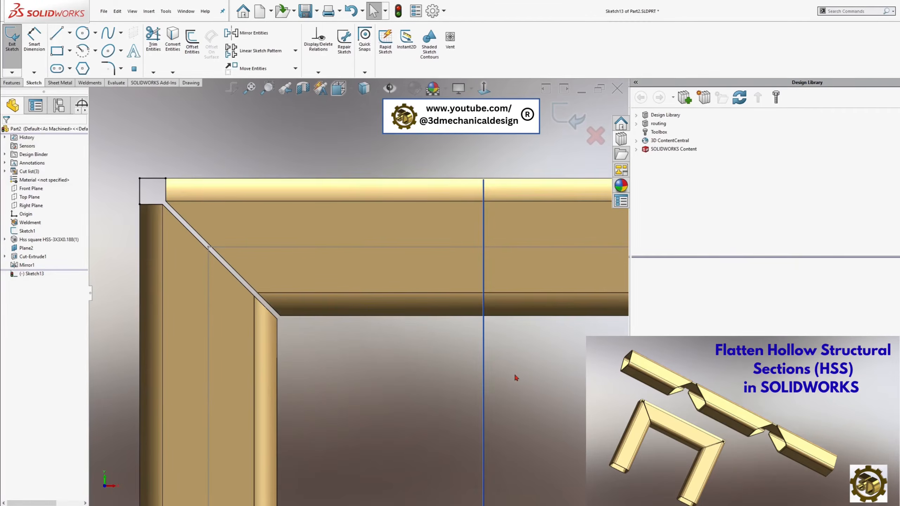
pyautogui.scroll(2, 338, 349)
pyautogui.scroll(-2, 186, 250)
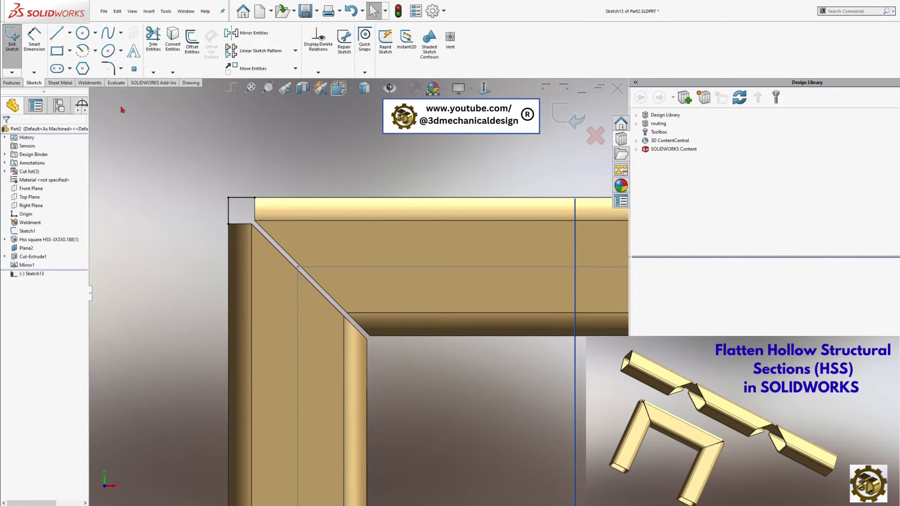
# Build a 0.188 in thick Base Flange from the corner sketch, with Direction 1 Up To Vertex at the front of the horizontal member's top edge
pyautogui.click(61, 83)
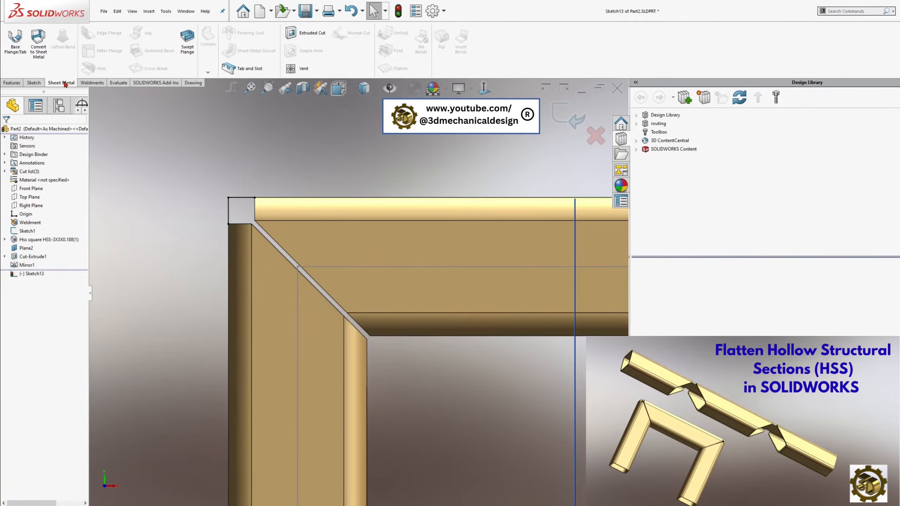
pyautogui.click(14, 38)
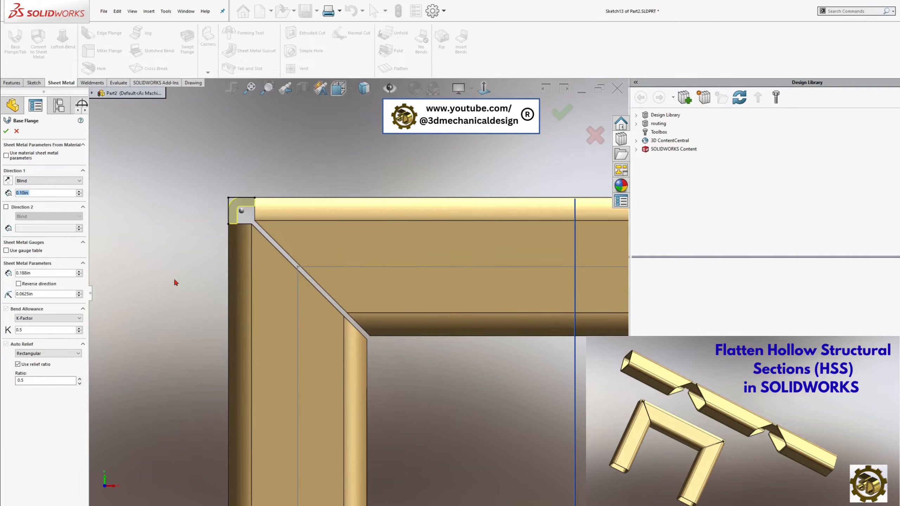
pyautogui.click(44, 193)
pyautogui.doubleClick(38, 271)
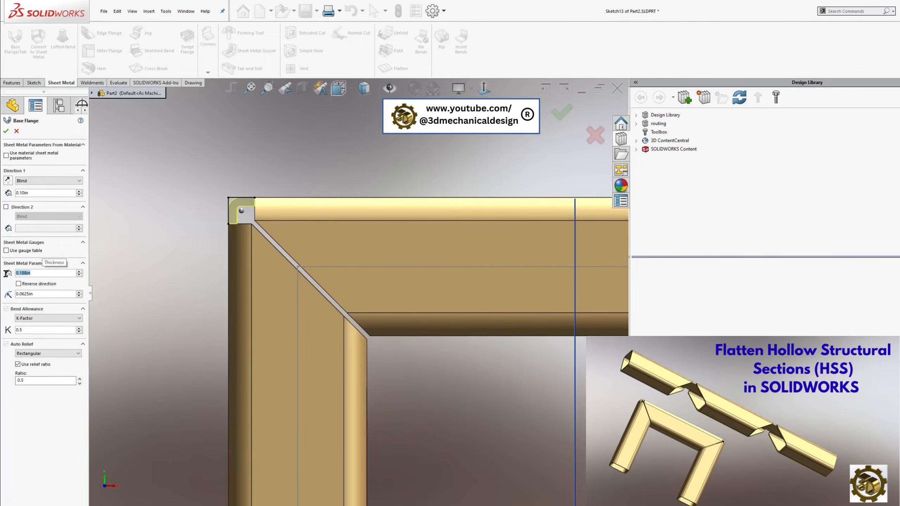
pyautogui.click(67, 180)
pyautogui.click(38, 193)
pyautogui.moveTo(169, 237); pyautogui.dragTo(211, 280, button='middle')
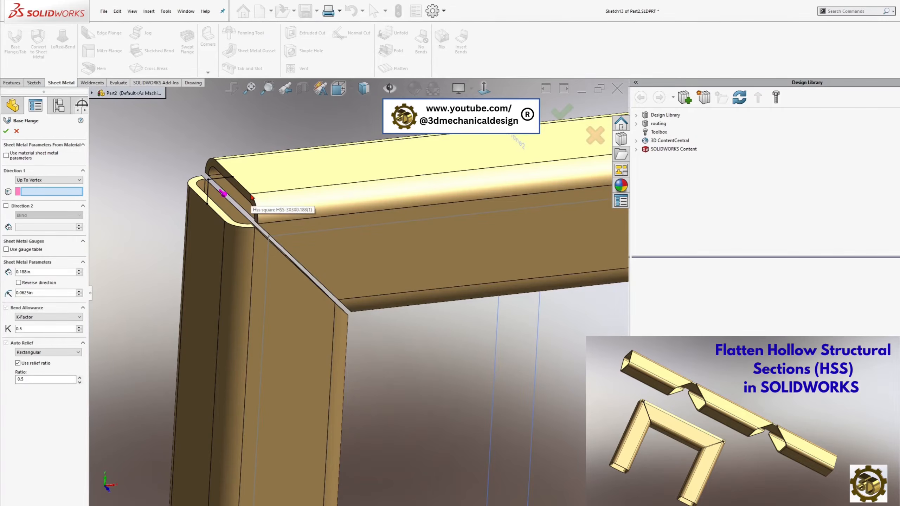
pyautogui.scroll(-2, 251, 197)
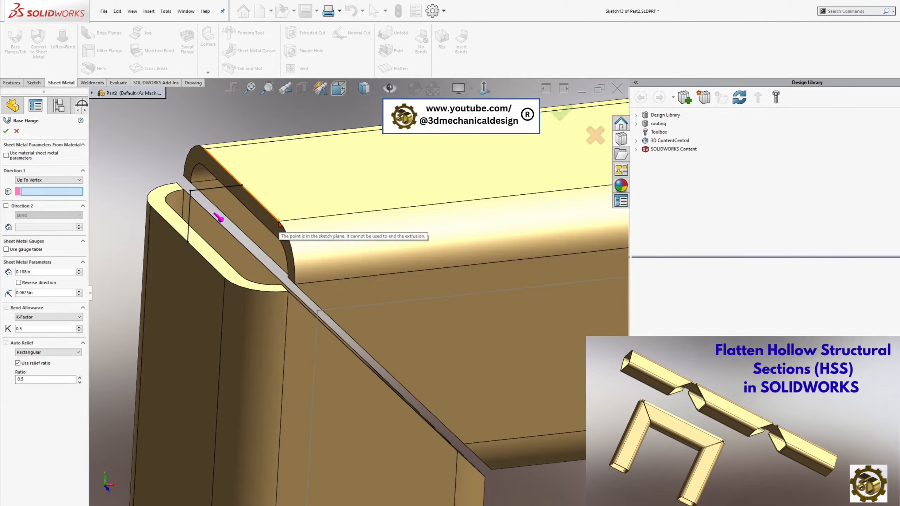
pyautogui.click(279, 223)
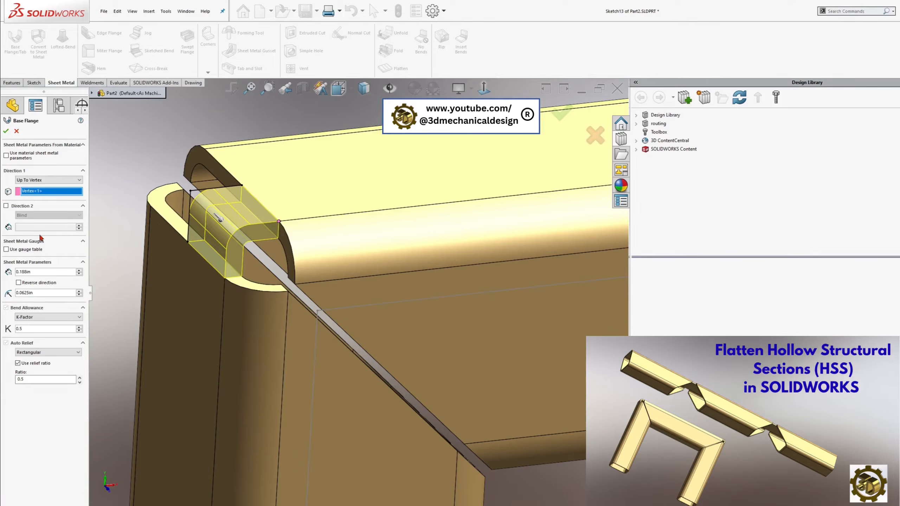
# Extend the flange in Direction 2 Up To Vertex at the rear of the same top edge and finish the feature
pyautogui.click(6, 206)
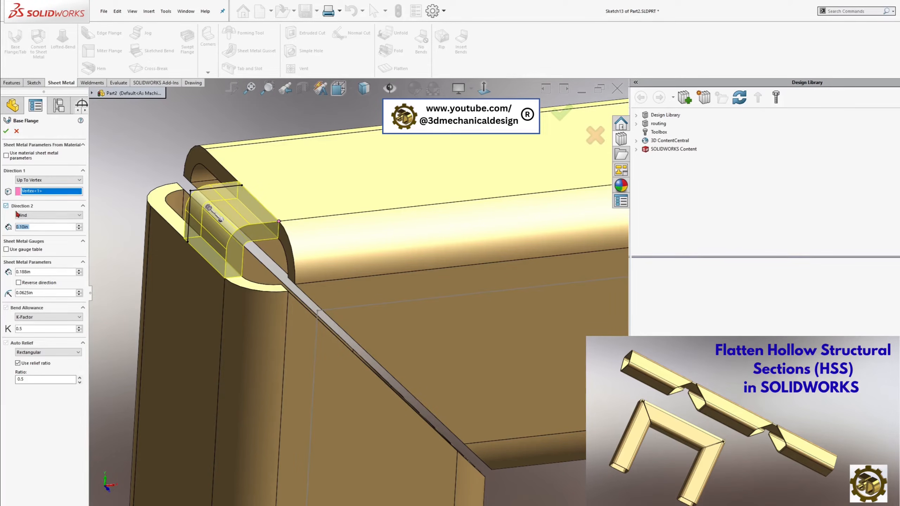
pyautogui.click(32, 215)
pyautogui.click(33, 228)
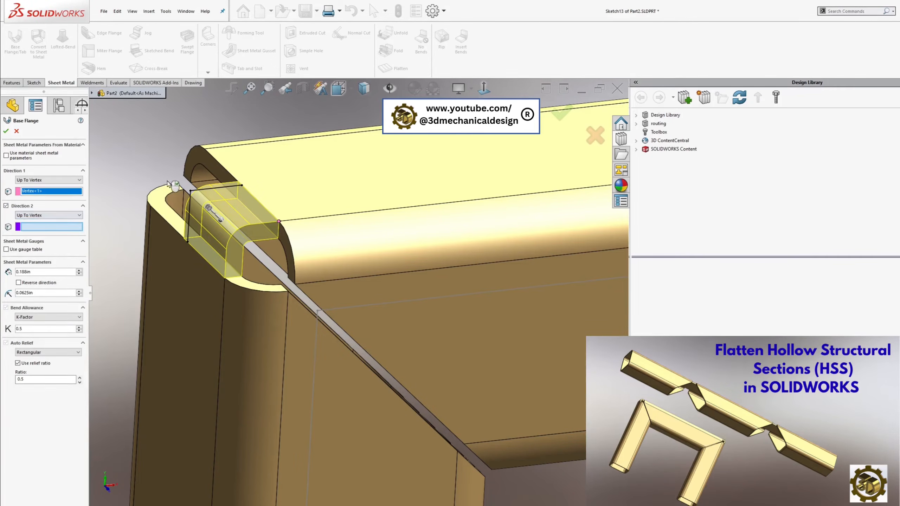
pyautogui.click(206, 150)
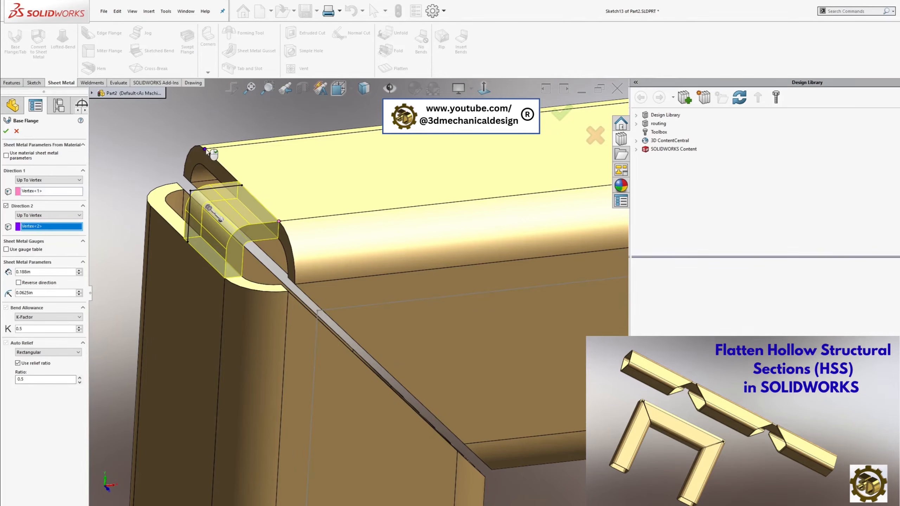
pyautogui.click(6, 131)
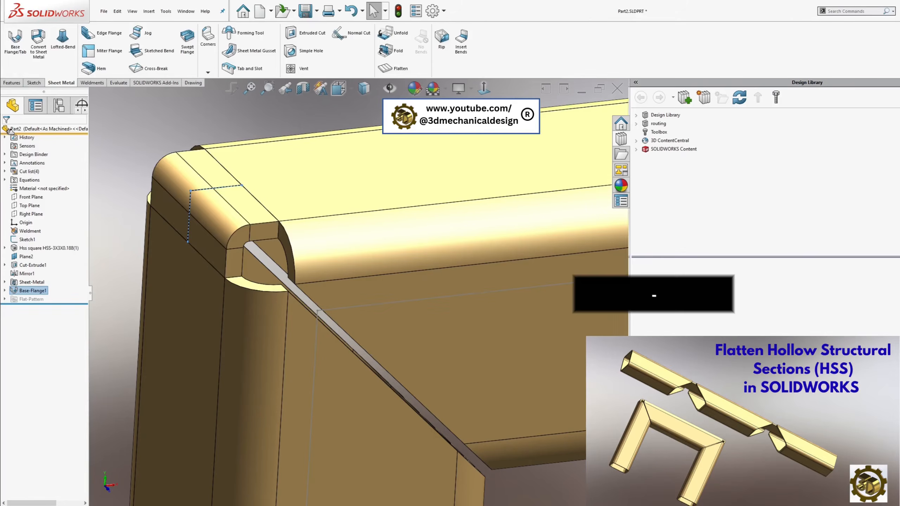
# Mirror the corner flange body about Plane2 onto the frame's right corner
pyautogui.scroll(2, 272, 312)
pyautogui.moveTo(273, 311); pyautogui.dragTo(249, 275, button='middle')
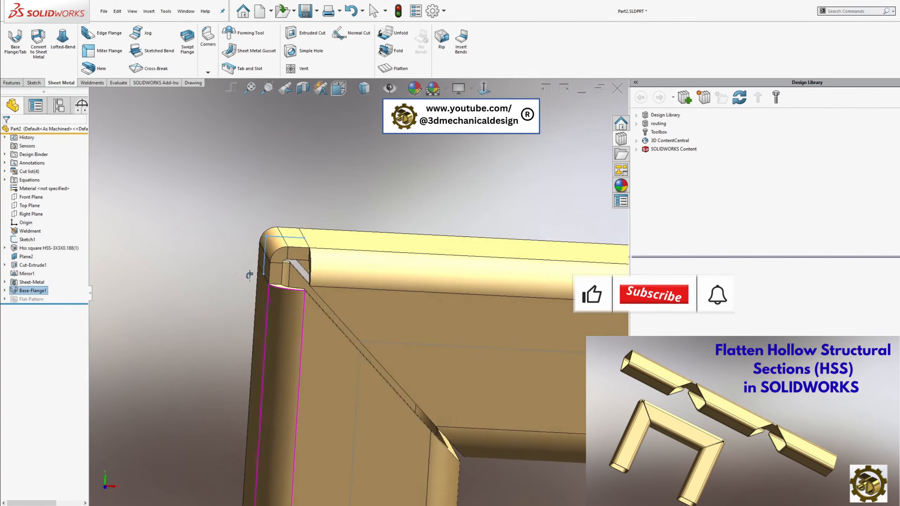
pyautogui.scroll(6, 478, 368)
pyautogui.scroll(-4, 520, 325)
pyautogui.scroll(4, 520, 324)
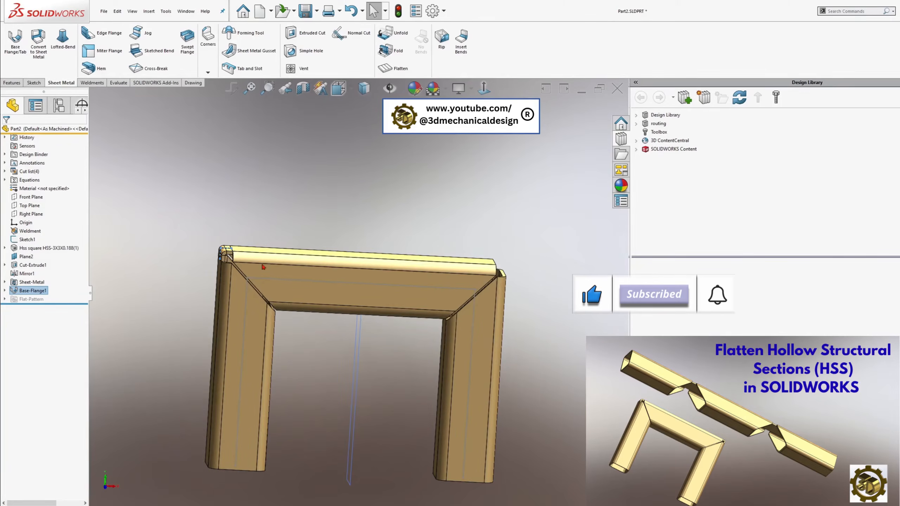
pyautogui.click(29, 258)
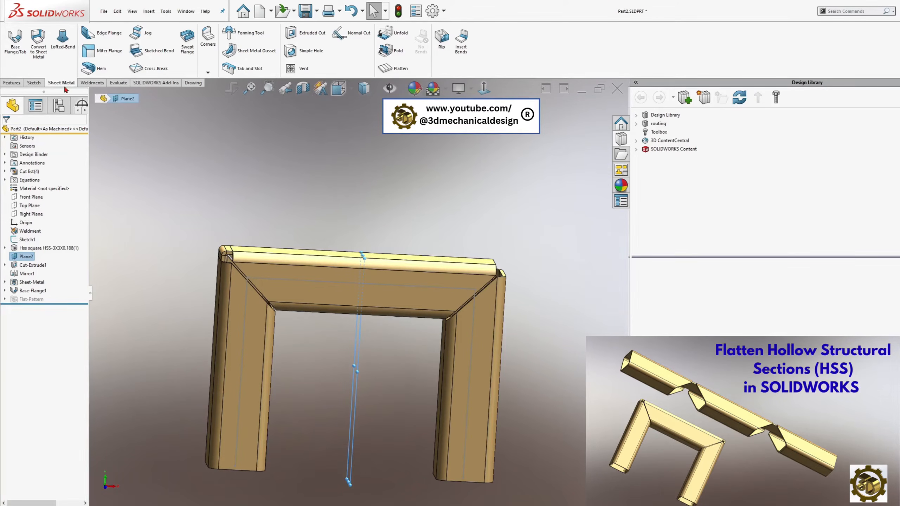
pyautogui.click(12, 83)
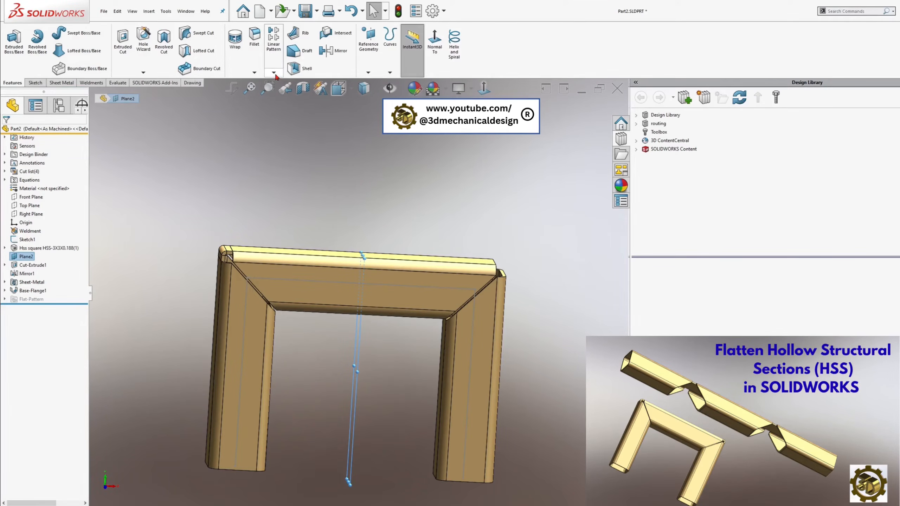
pyautogui.click(255, 74)
pyautogui.click(274, 73)
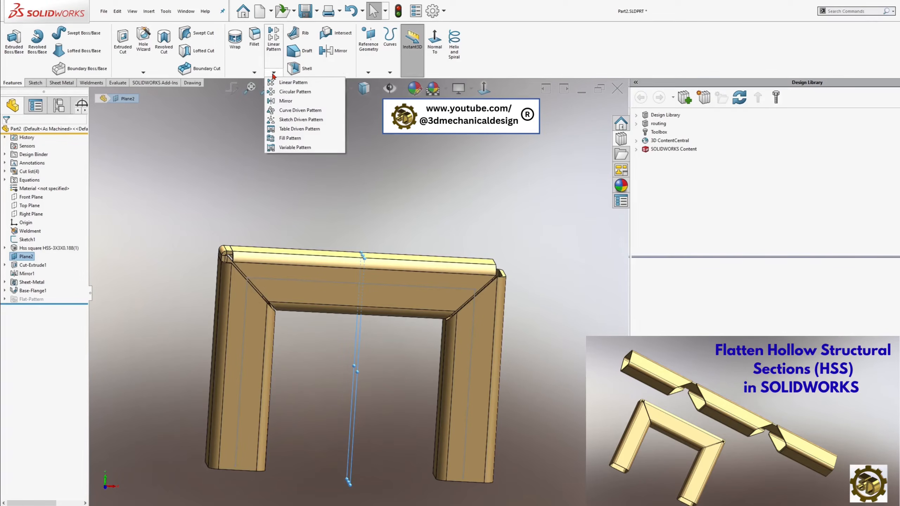
pyautogui.click(283, 101)
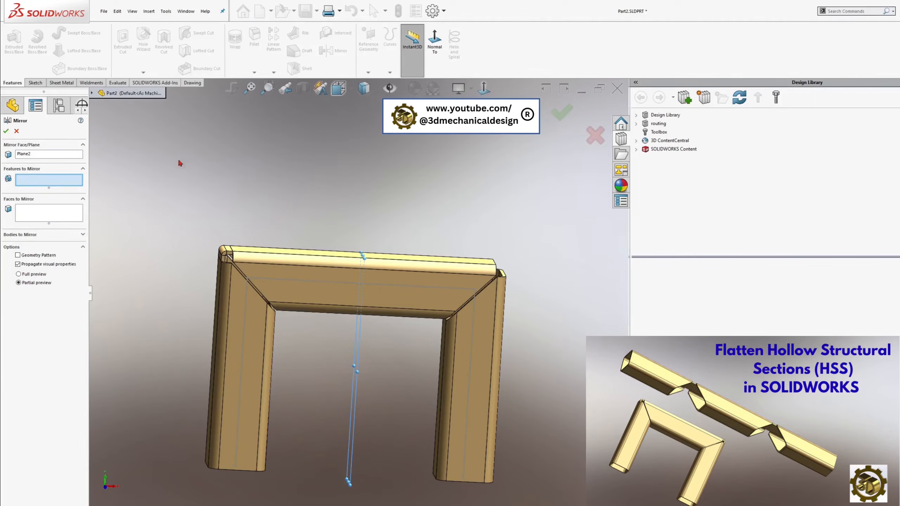
pyautogui.click(50, 235)
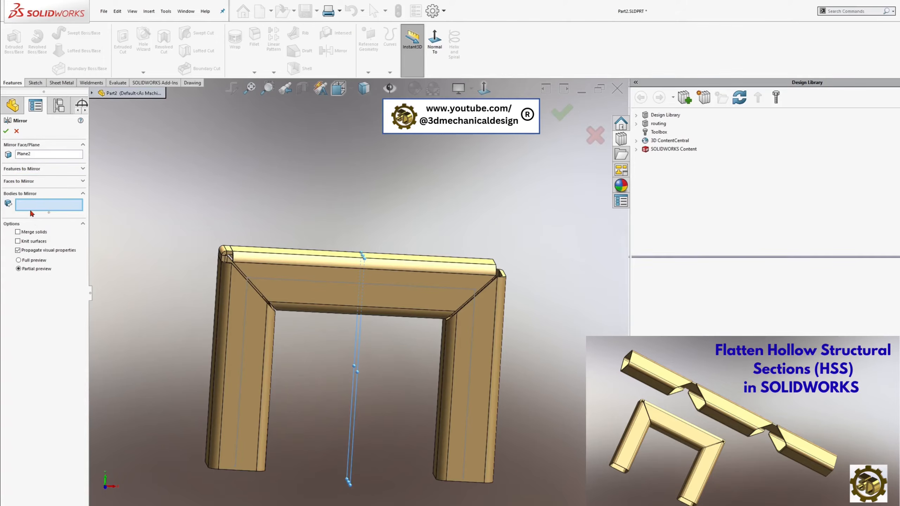
pyautogui.scroll(-4, 140, 258)
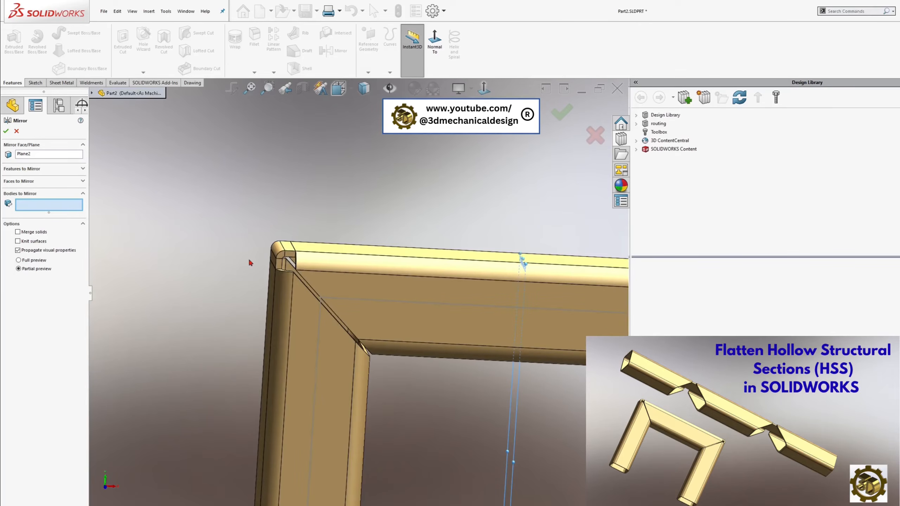
pyautogui.click(278, 252)
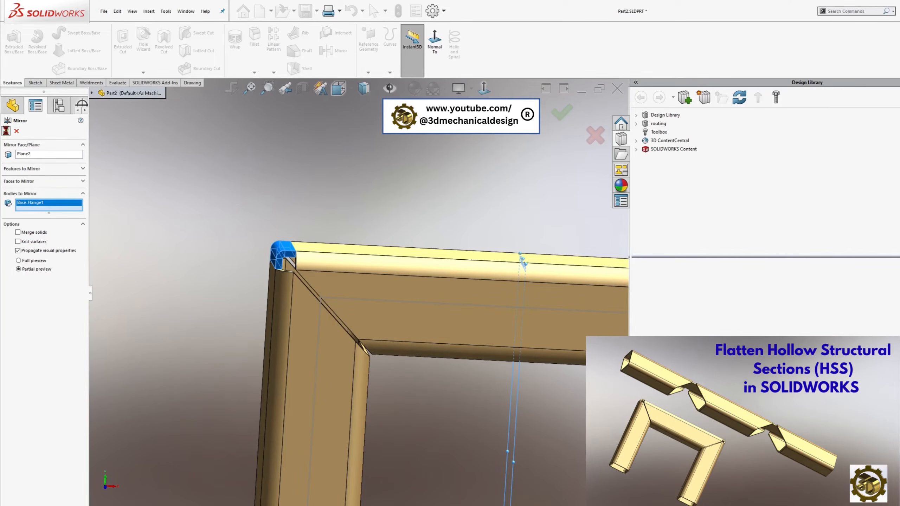
pyautogui.click(6, 131)
# Combine both legs, the horizontal member and the two corner flanges into one body with the Add operation
pyautogui.scroll(5, 460, 341)
pyautogui.moveTo(466, 331)
pyautogui.mouseDown(button='middle')
pyautogui.moveTo(425, 339)
pyautogui.moveTo(469, 339)
pyautogui.moveTo(458, 340)
pyautogui.mouseUp(button='middle')
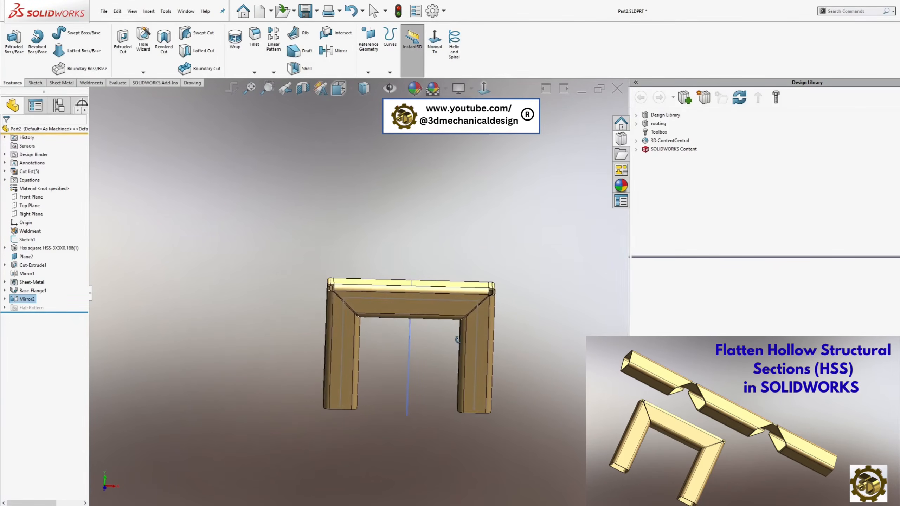
pyautogui.click(150, 12)
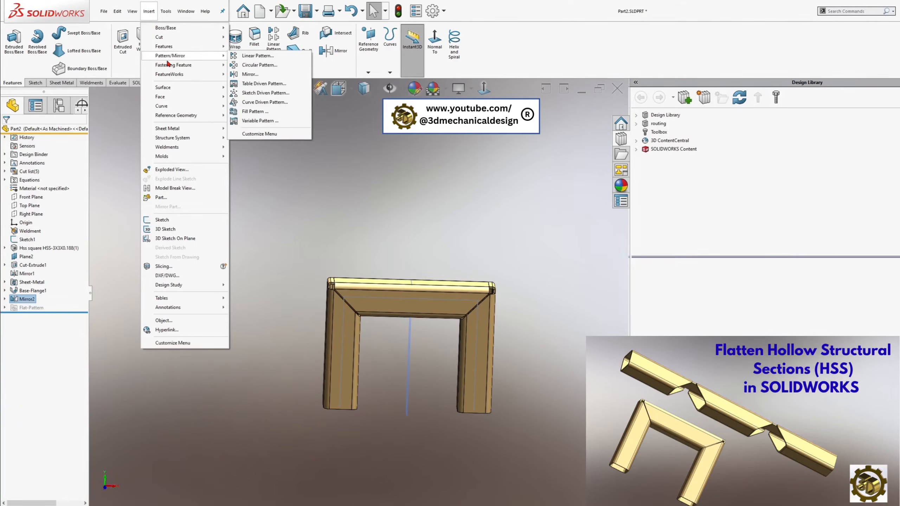
pyautogui.moveTo(176, 67)
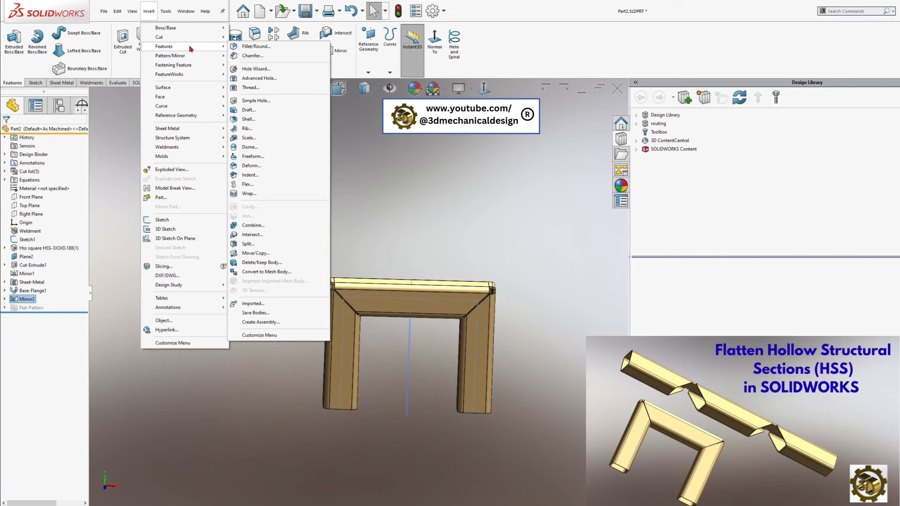
pyautogui.click(262, 227)
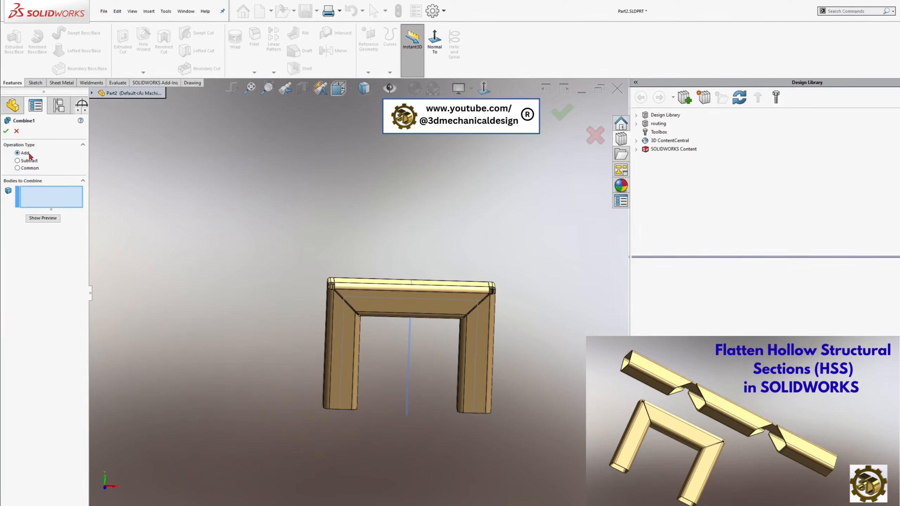
pyautogui.click(361, 335)
pyautogui.scroll(-3, 343, 298)
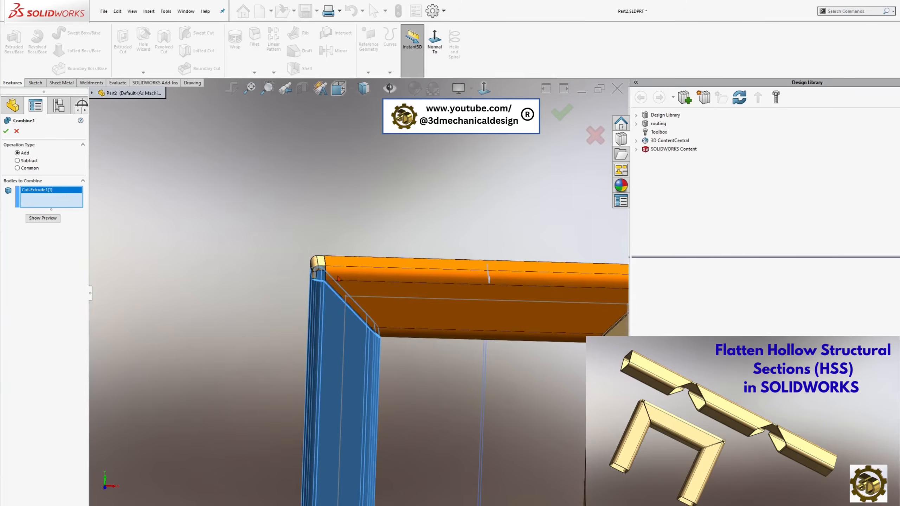
pyautogui.click(324, 264)
pyautogui.click(340, 271)
pyautogui.scroll(3, 452, 287)
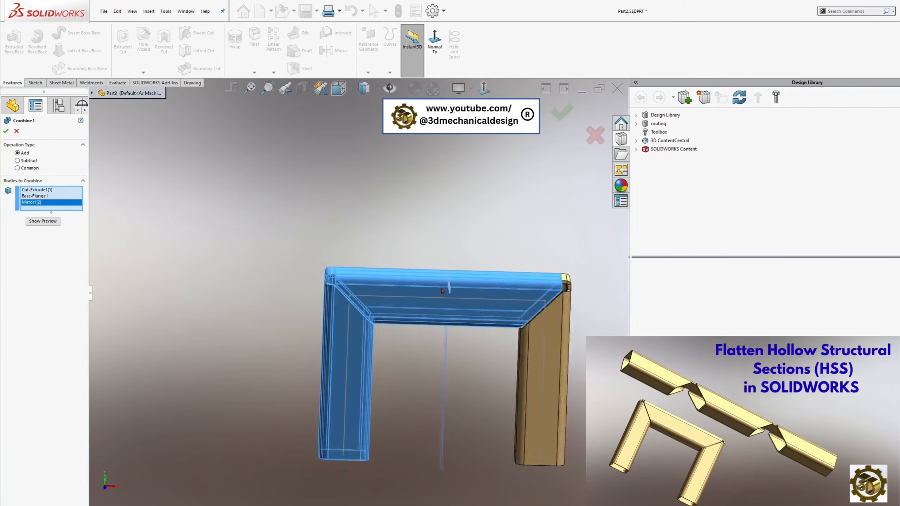
pyautogui.click(412, 268)
pyautogui.click(405, 313)
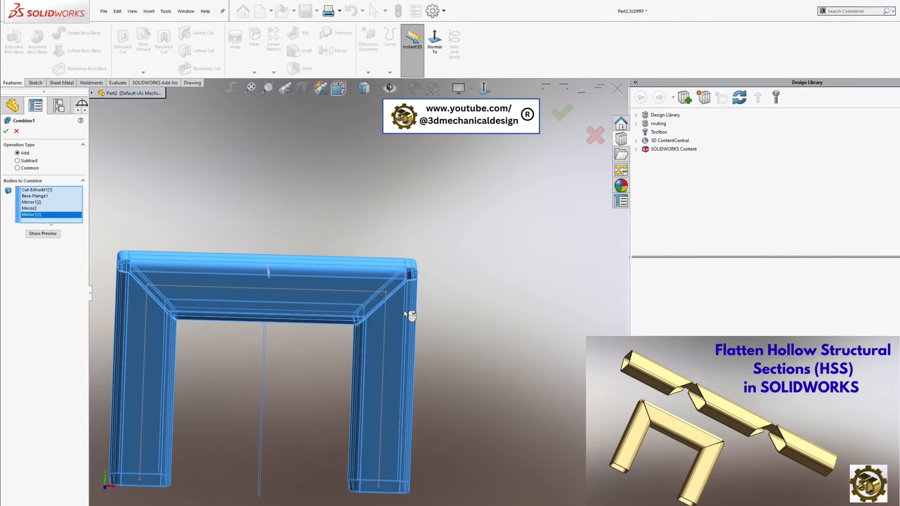
pyautogui.click(7, 131)
# Flatten the combined tube frame into its flat pattern
pyautogui.scroll(3, 322, 362)
pyautogui.moveTo(322, 363)
pyautogui.mouseDown(button='middle')
pyautogui.moveTo(259, 379)
pyautogui.moveTo(313, 358)
pyautogui.mouseUp(button='middle')
pyautogui.scroll(-2, 313, 358)
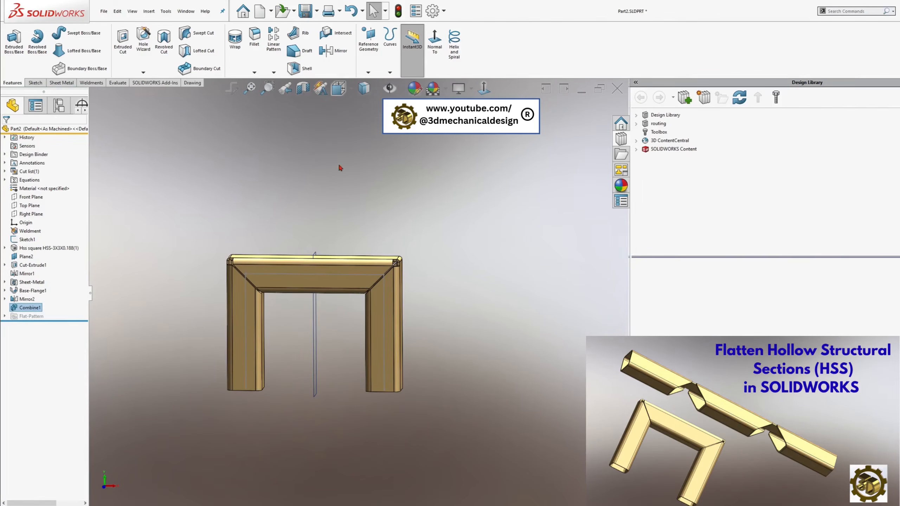
pyautogui.click(61, 83)
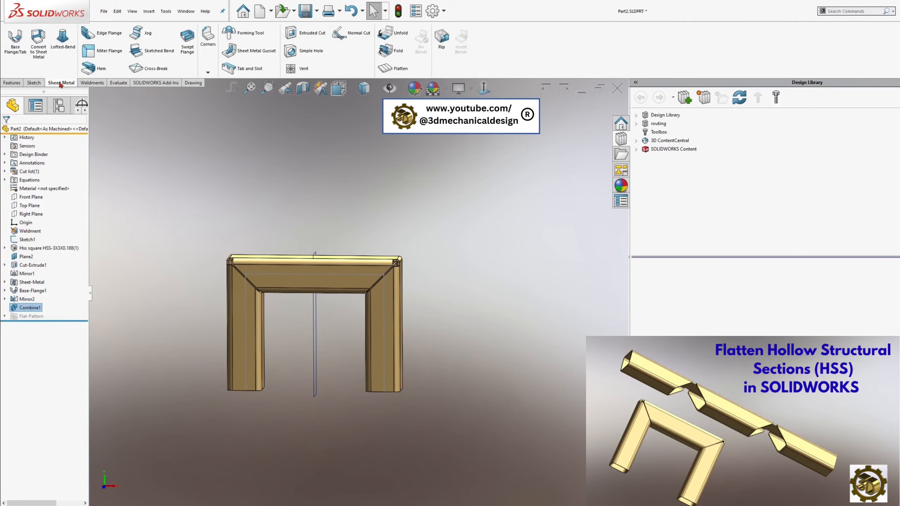
pyautogui.click(395, 69)
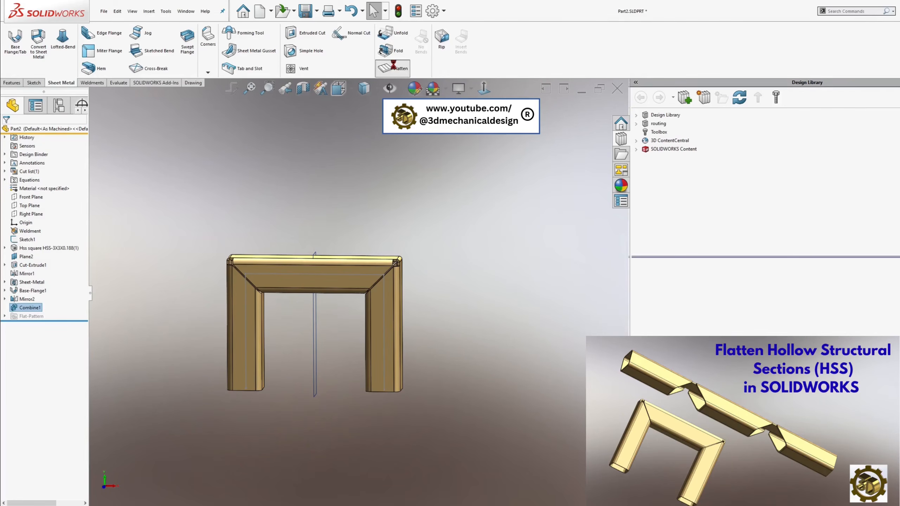
pyautogui.moveTo(445, 211)
pyautogui.mouseDown(button='middle')
pyautogui.moveTo(425, 209)
pyautogui.moveTo(412, 247)
pyautogui.moveTo(412, 295)
pyautogui.moveTo(473, 258)
pyautogui.moveTo(457, 213)
pyautogui.mouseUp(button='middle')
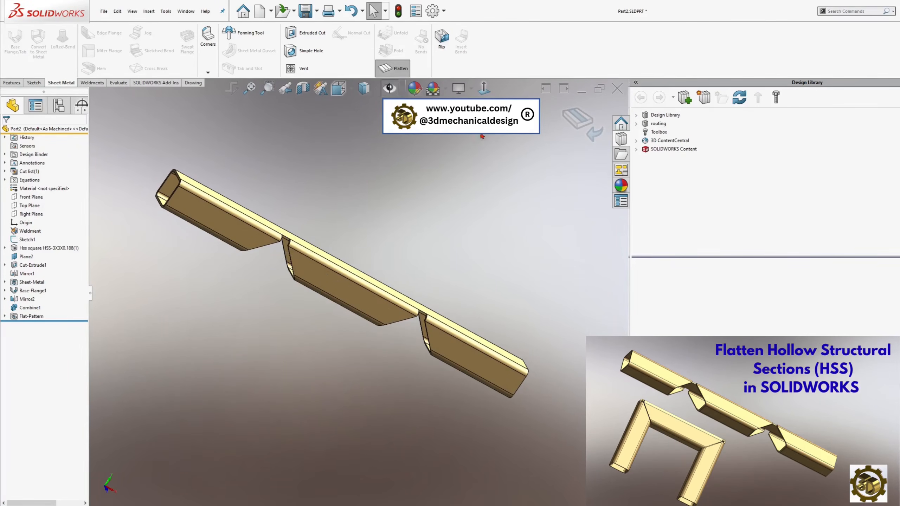
# Return the frame to its folded U shape and flatten it again to inspect the notched corners
pyautogui.click(588, 117)
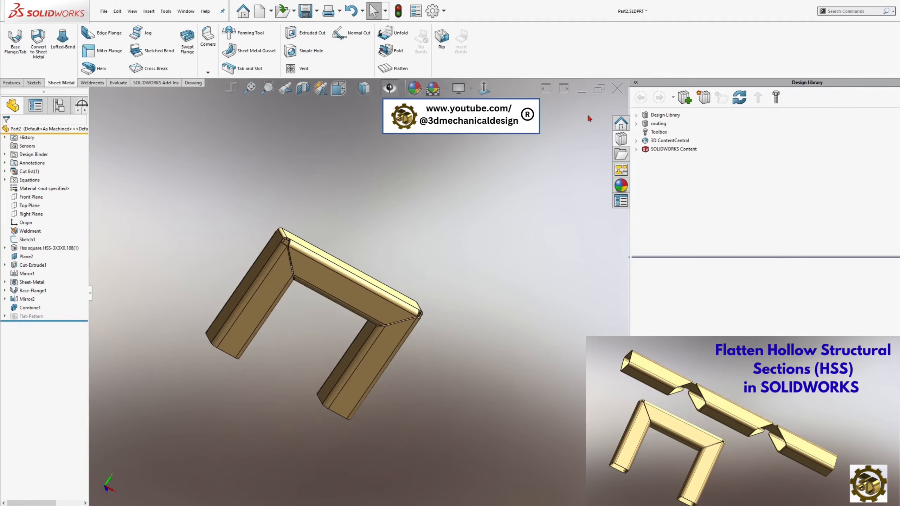
pyautogui.click(404, 69)
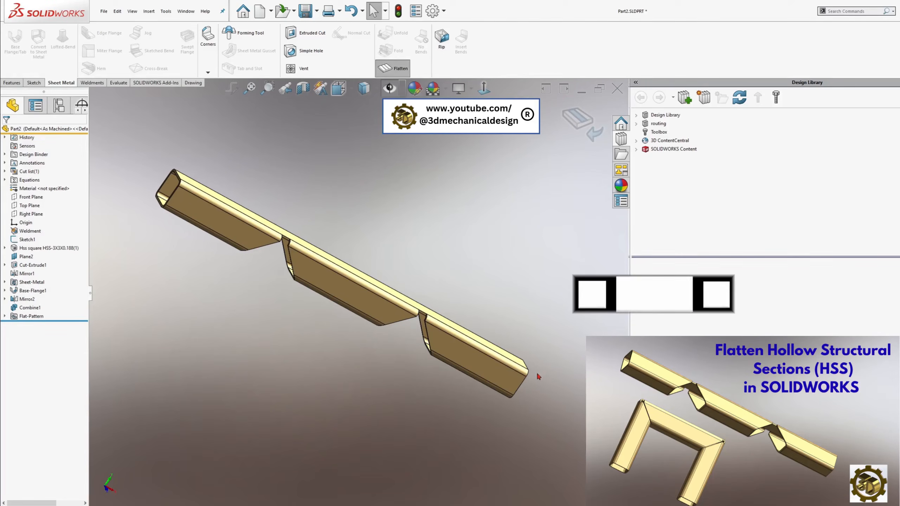
pyautogui.moveTo(544, 338); pyautogui.dragTo(551, 308, button='middle')
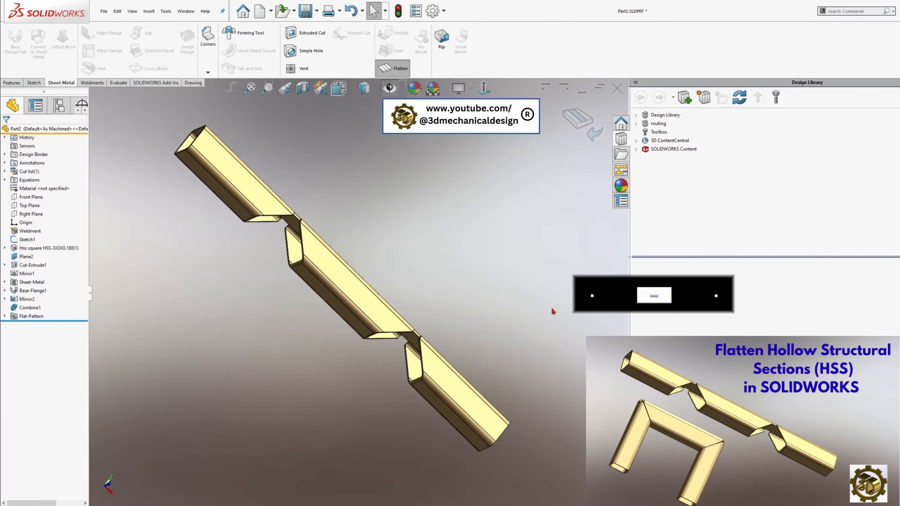